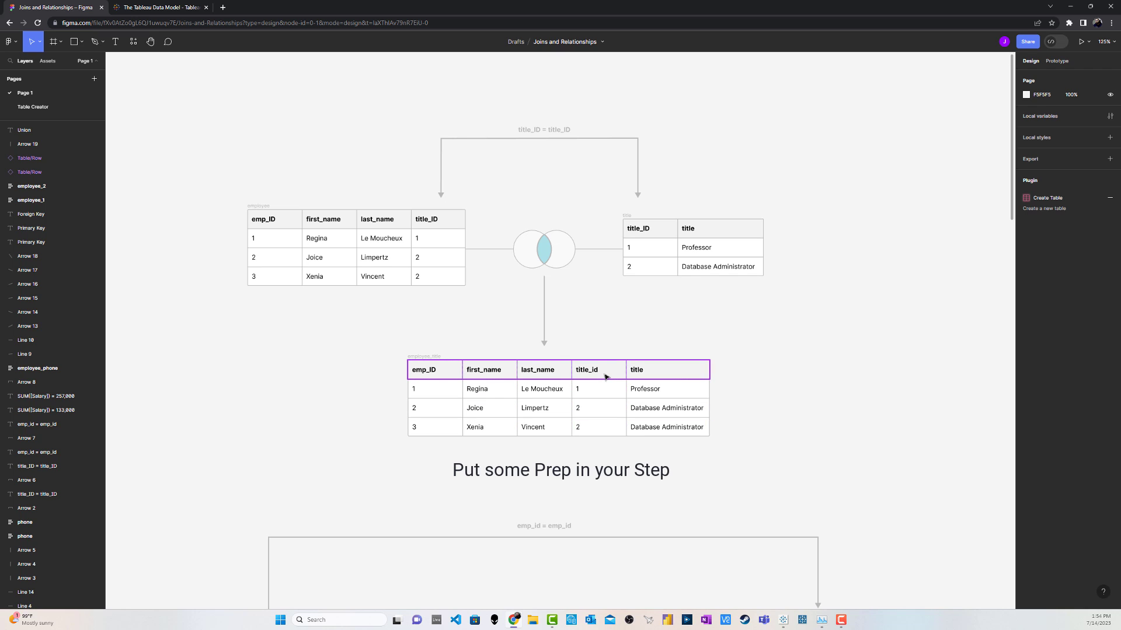
Examine the employee and phone join diagram, highlighting the phone_ID 4 row in the joined employee_phone table
{"action": "scroll", "coordinate": [606, 376], "scroll_direction": "down", "scroll_amount": 6}
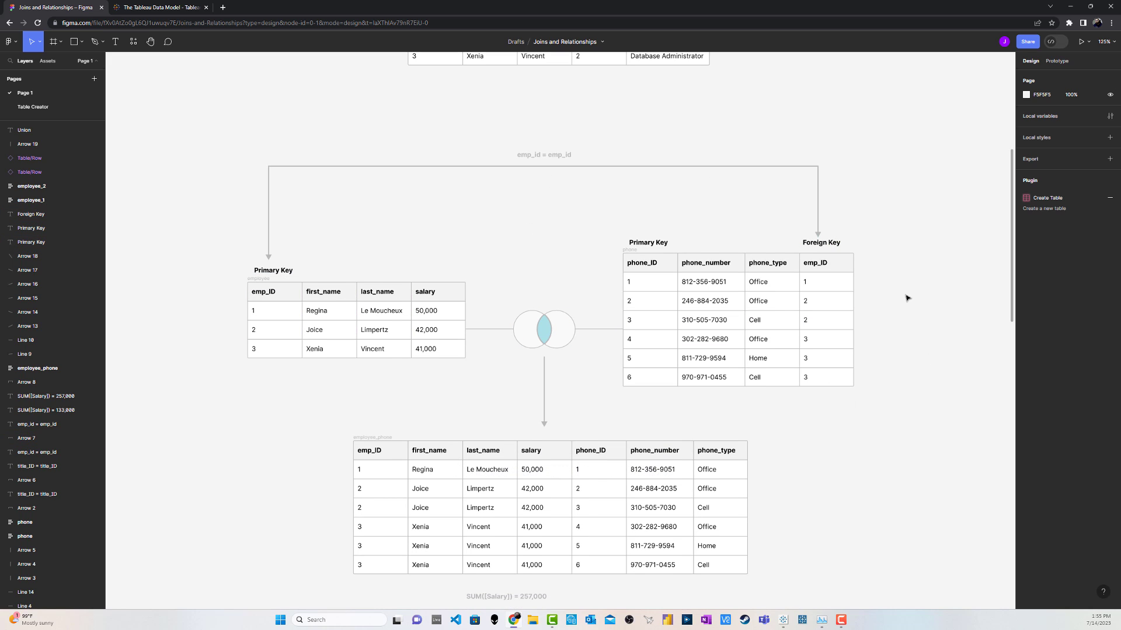
{"action": "scroll", "coordinate": [908, 302], "scroll_direction": "down", "scroll_amount": 1}
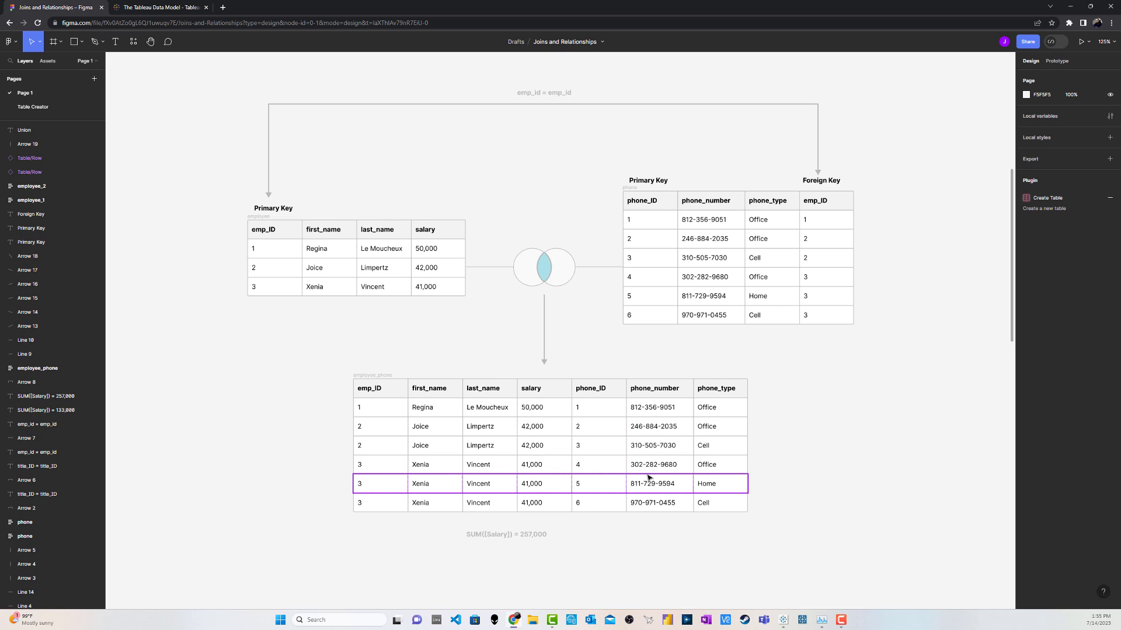
{"action": "scroll", "coordinate": [907, 427], "scroll_direction": "down", "scroll_amount": 1}
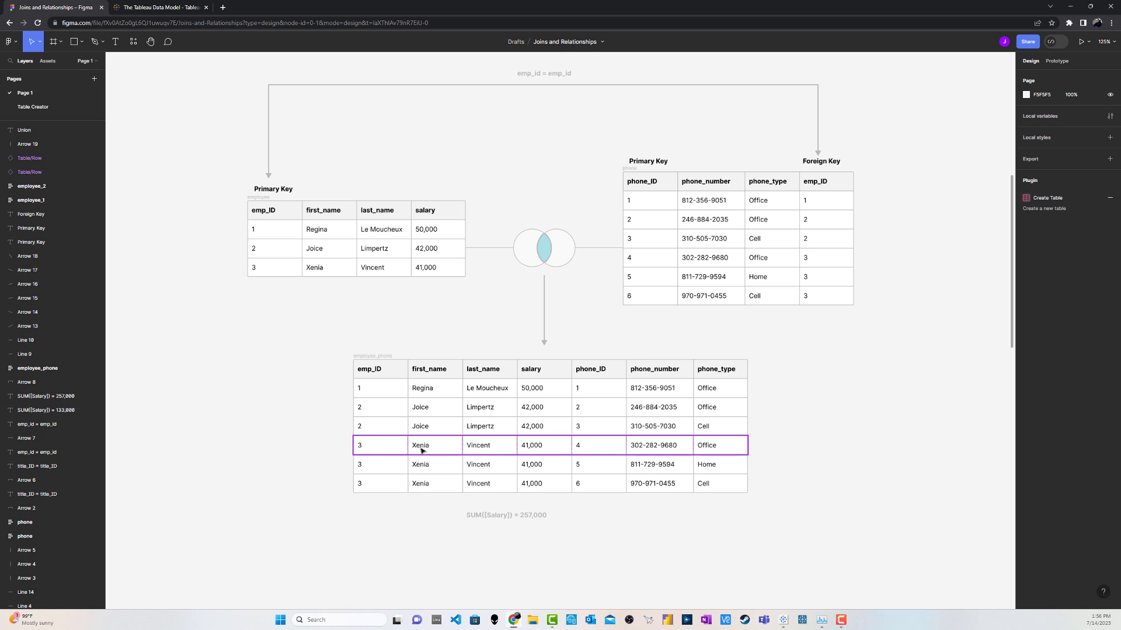
{"action": "left_click", "coordinate": [574, 446]}
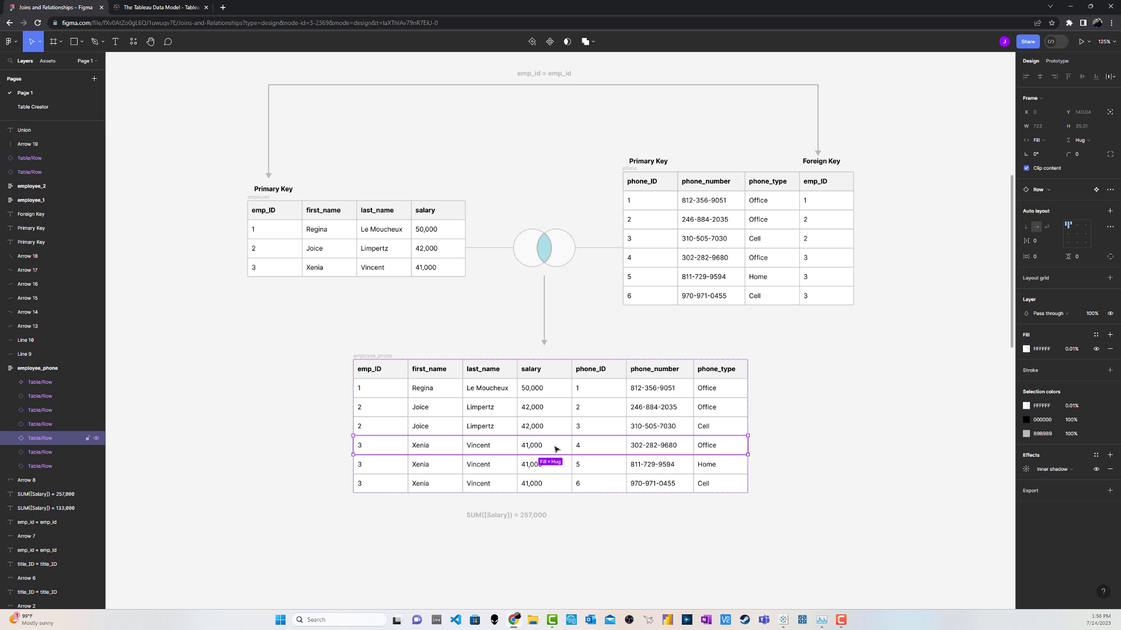
{"action": "left_click", "coordinate": [858, 366]}
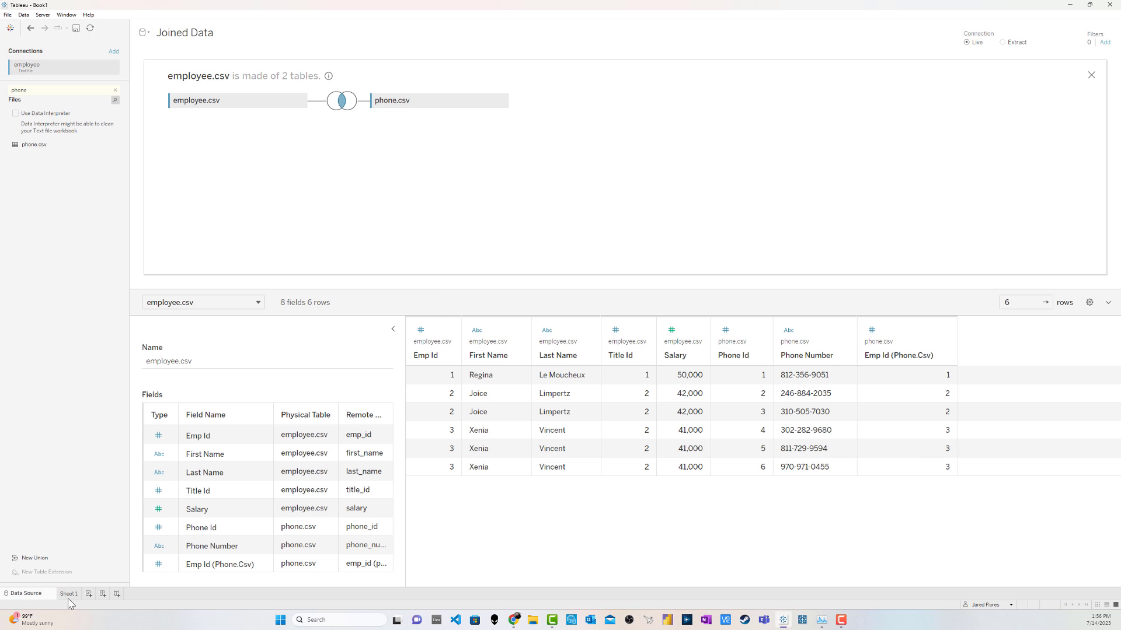
Build a text table on Sheet 1 with Emp Id, First Name, Last Name and Phone Number as rows and Salary as values
{"action": "left_click", "coordinate": [68, 593]}
{"action": "left_click_drag", "start_coordinate": [35, 111], "coordinate": [304, 58]}
{"action": "left_click_drag", "start_coordinate": [45, 176], "coordinate": [303, 103]}
{"action": "left_click_drag", "start_coordinate": [35, 204], "coordinate": [336, 135]}
Show column grand totals for the salary table
{"action": "left_click", "coordinate": [127, 14]}
{"action": "mouse_move", "coordinate": [138, 97]}
{"action": "left_click", "coordinate": [275, 98]}
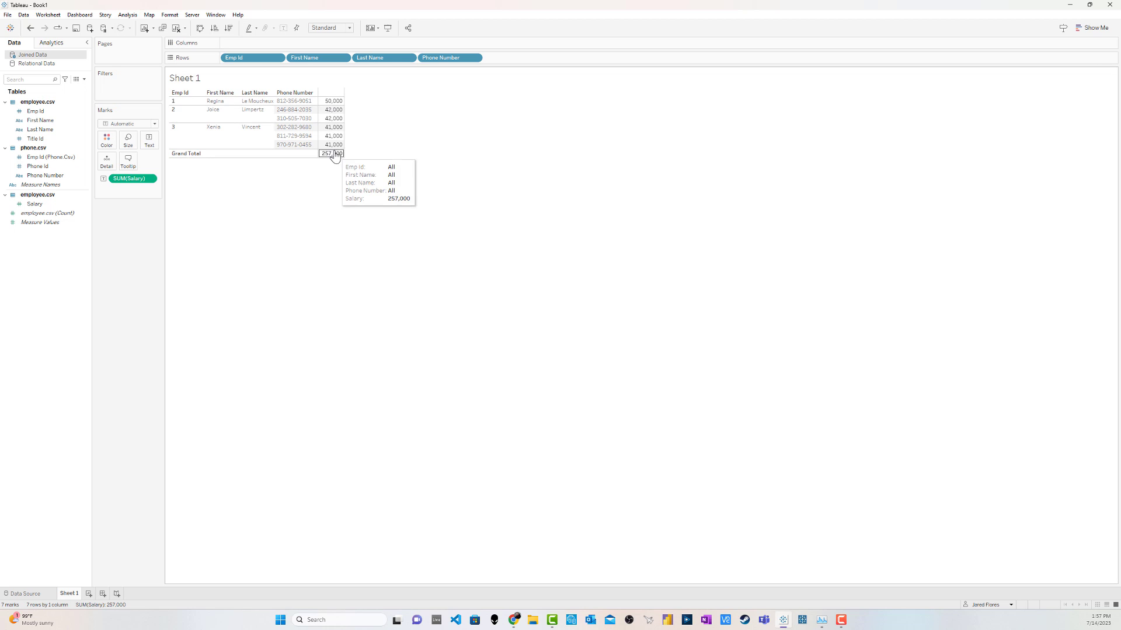
{"action": "mouse_move", "coordinate": [336, 119]}
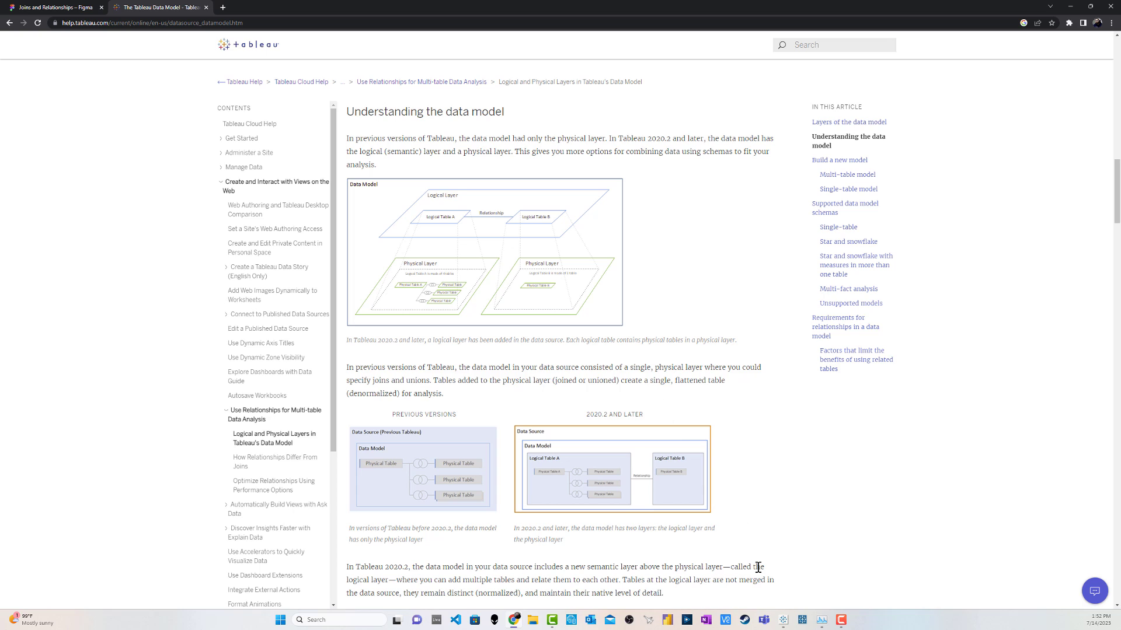
Switch to Tableau and examine the phone.csv records in Relational Data, focusing on the Emp Id values repeated across phone numbers
{"action": "left_click", "coordinate": [783, 620]}
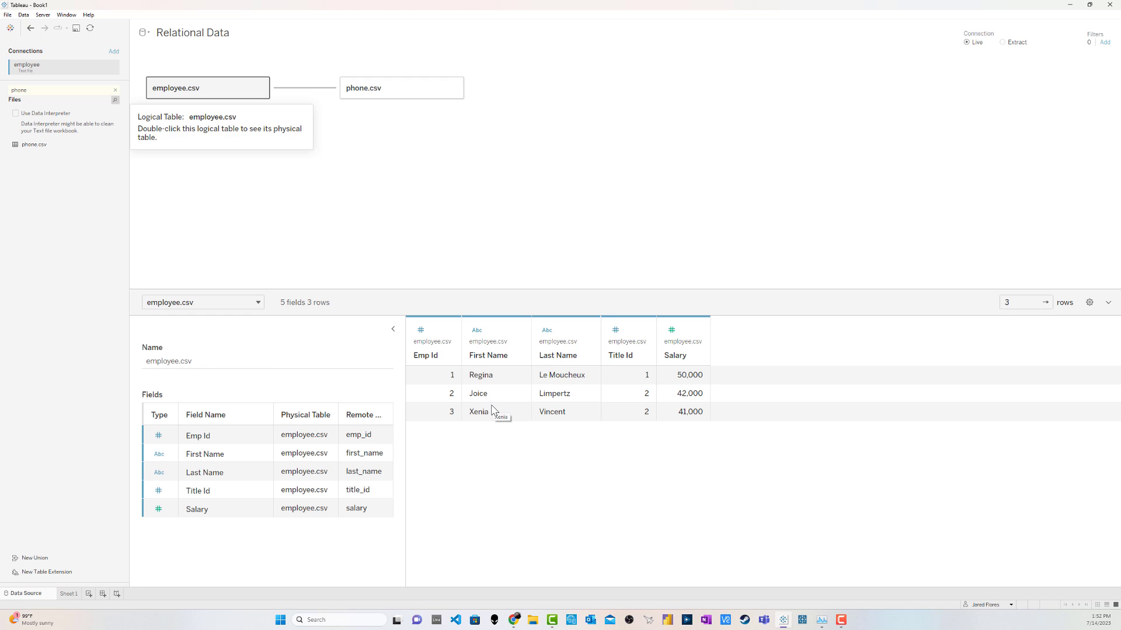
{"action": "left_click", "coordinate": [374, 88]}
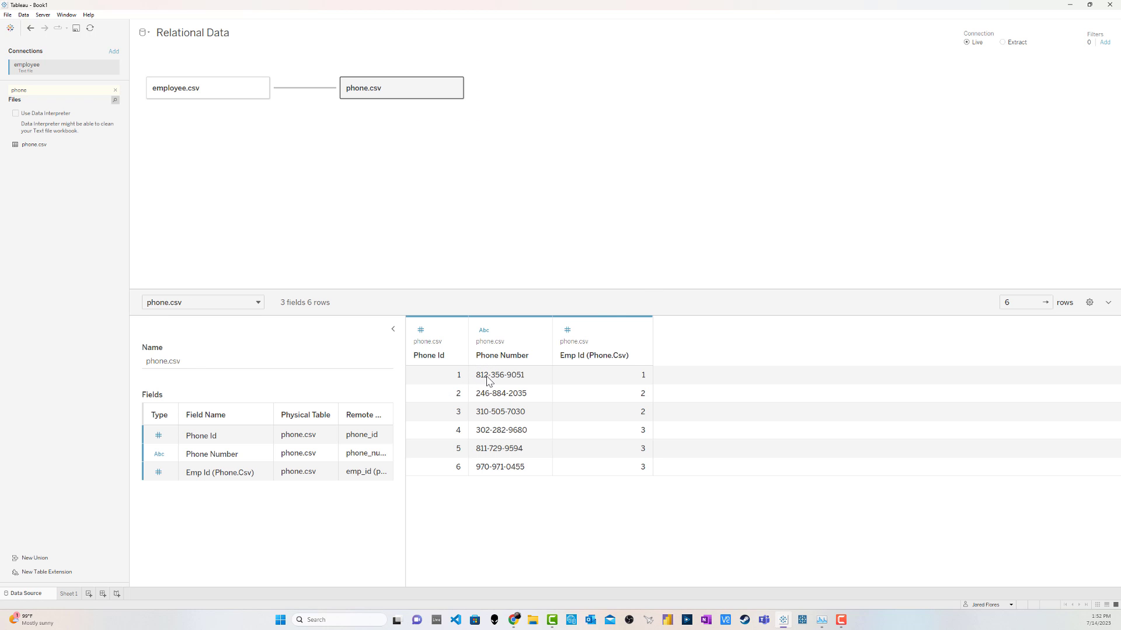
{"action": "left_click", "coordinate": [611, 400]}
{"action": "left_click", "coordinate": [614, 410]}
{"action": "left_click", "coordinate": [612, 401]}
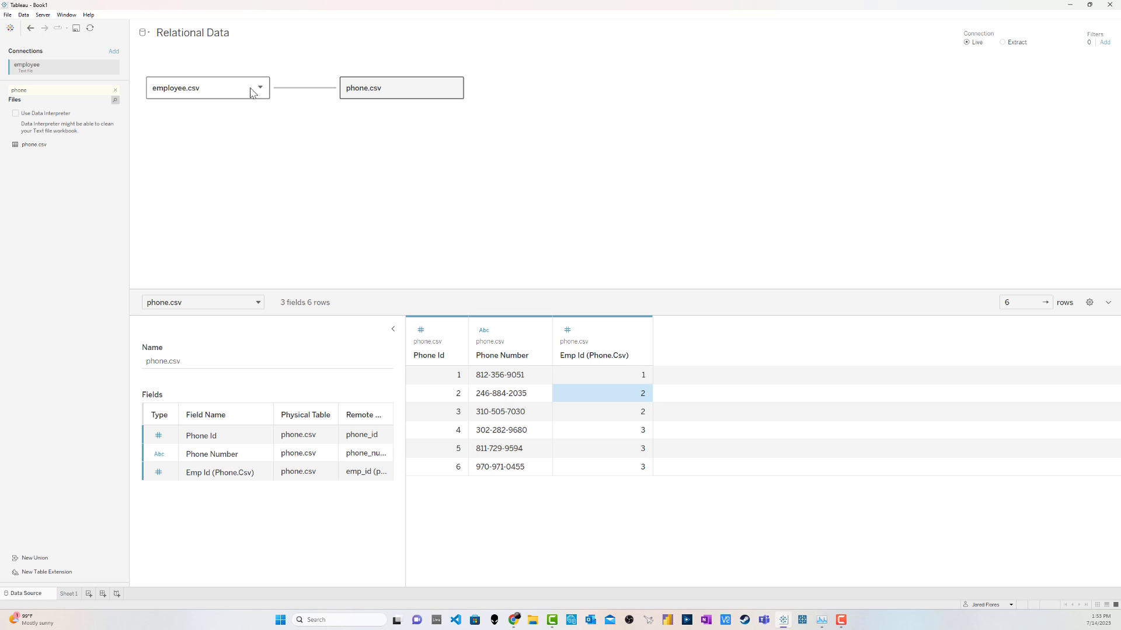
Switch to the Joined Data source and open the employee.csv logical table to show its physical join with phone.csv
{"action": "left_click", "coordinate": [144, 32]}
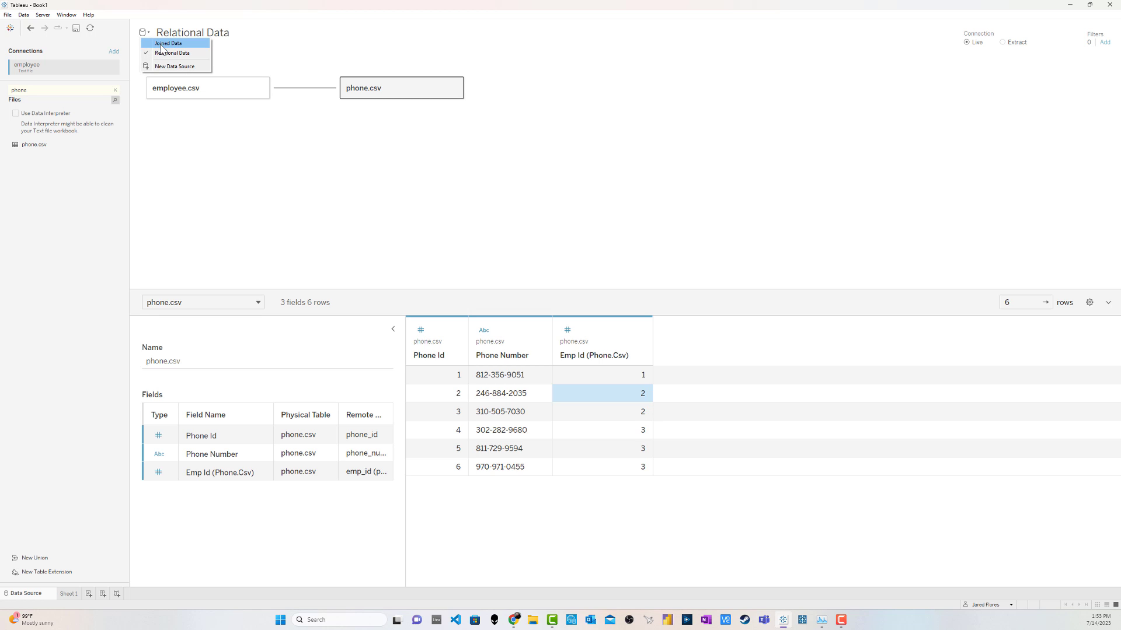
{"action": "left_click", "coordinate": [163, 50]}
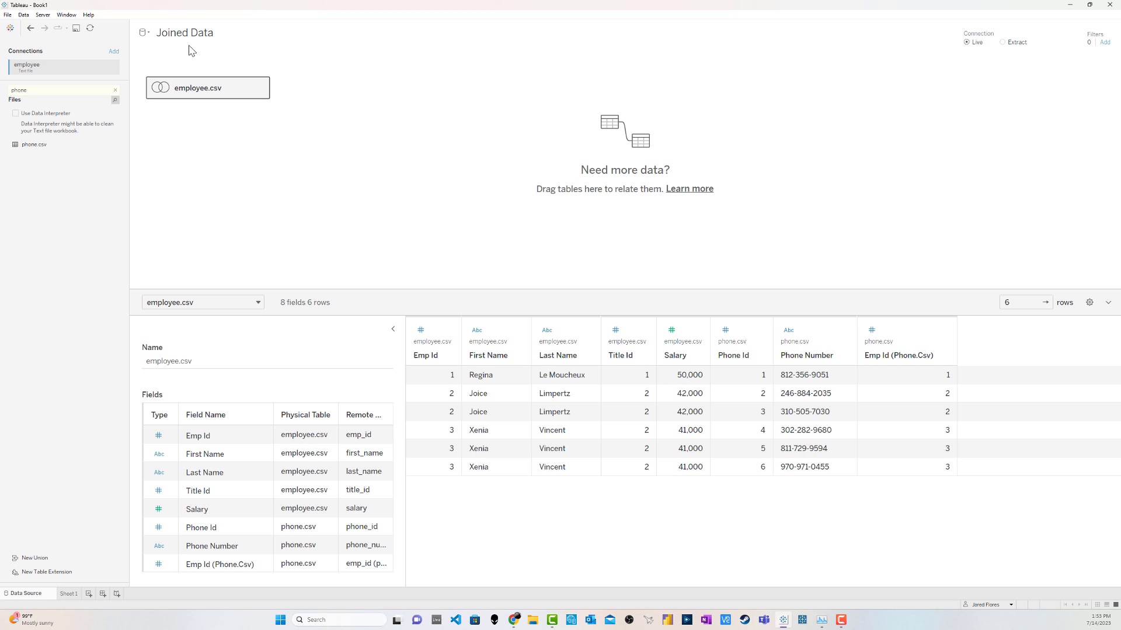
{"action": "double_click", "coordinate": [228, 94]}
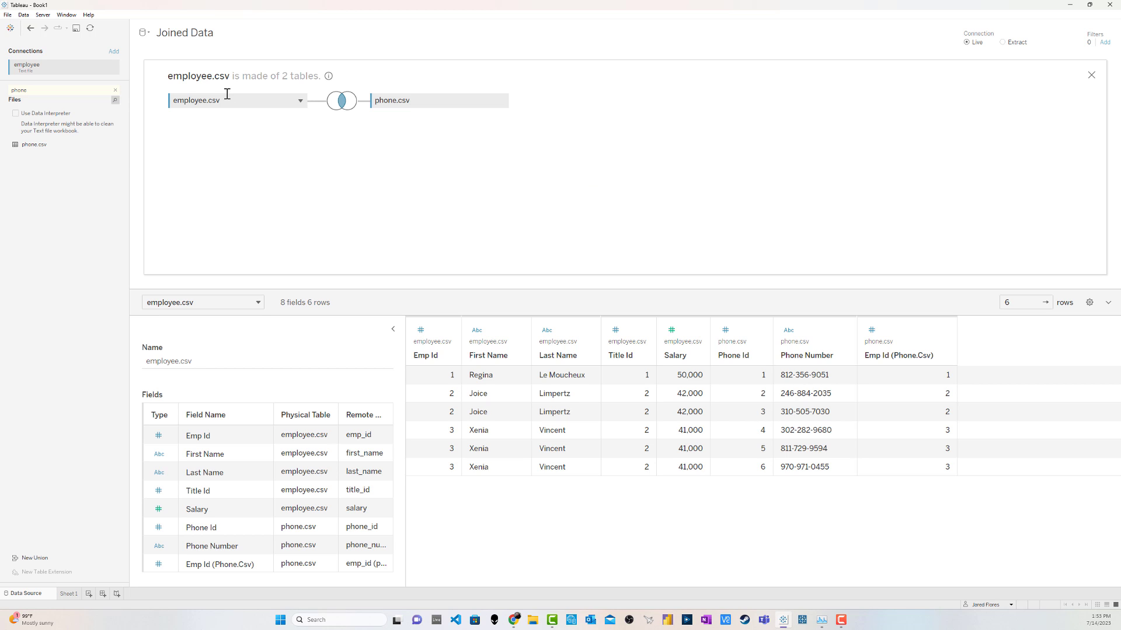
{"action": "left_click", "coordinate": [1091, 74]}
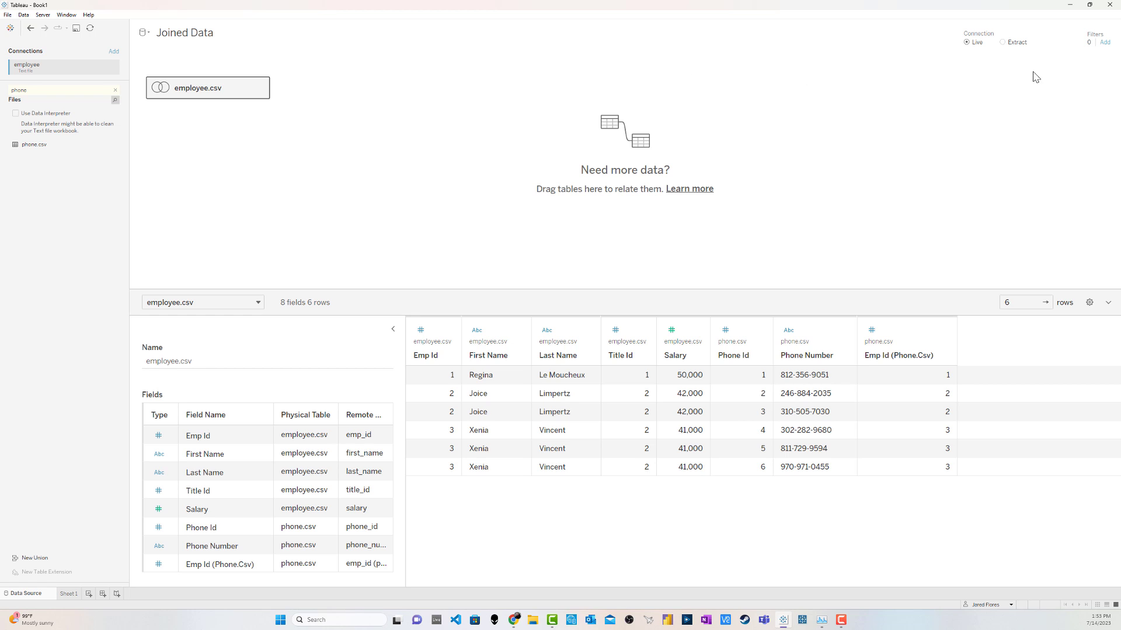
{"action": "double_click", "coordinate": [252, 92]}
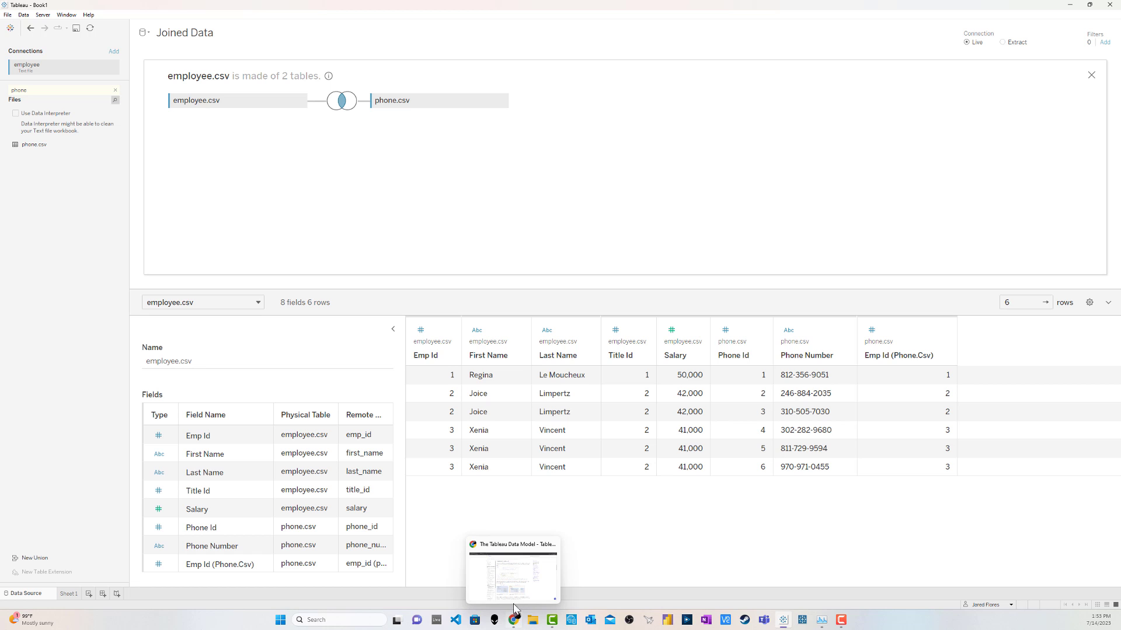
Switch to the Figma diagram and examine the emp_id join of employee and phone, highlighting the phone_ID 4 row in employee_phone
{"action": "left_click", "coordinate": [514, 595]}
{"action": "left_click", "coordinate": [52, 7]}
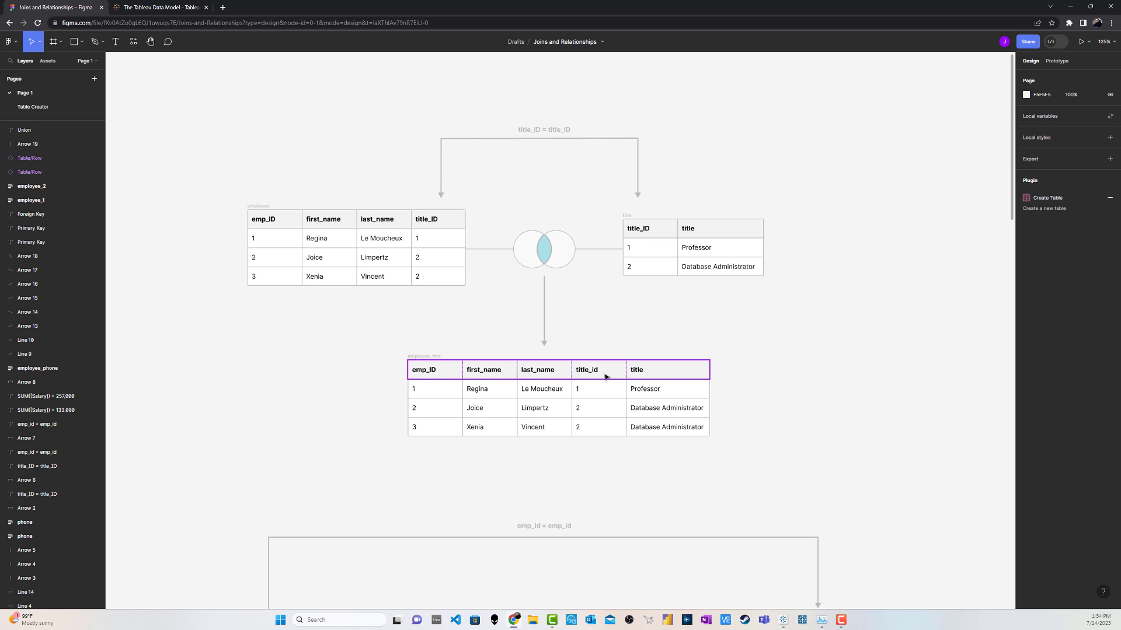
{"action": "scroll", "coordinate": [782, 353], "scroll_direction": "down", "scroll_amount": 5}
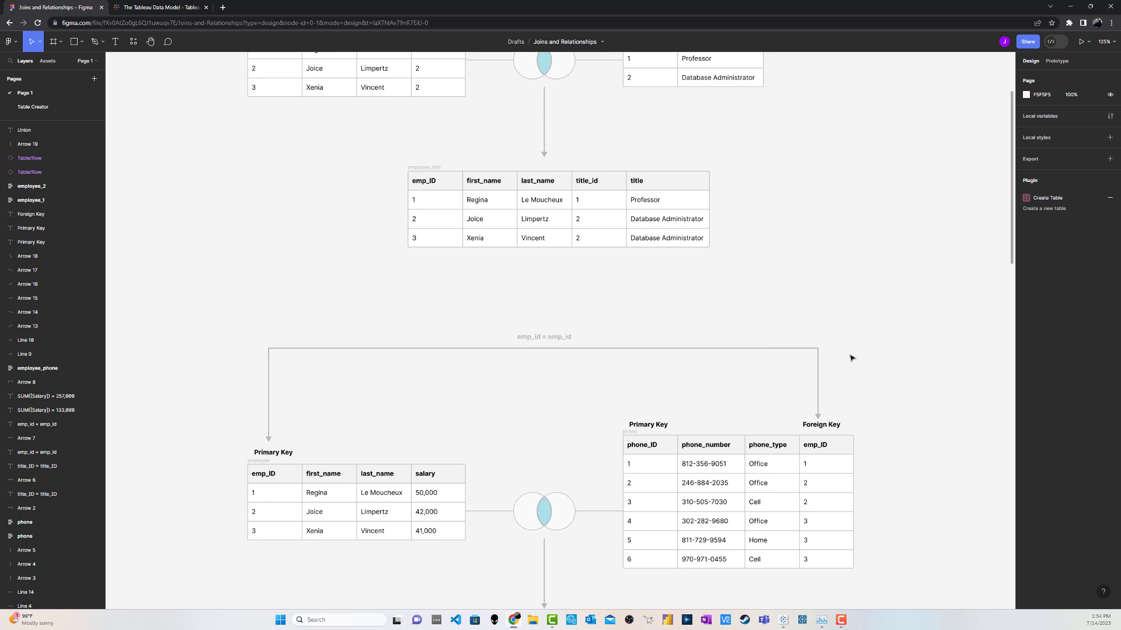
{"action": "scroll", "coordinate": [780, 358], "scroll_direction": "down", "scroll_amount": 4}
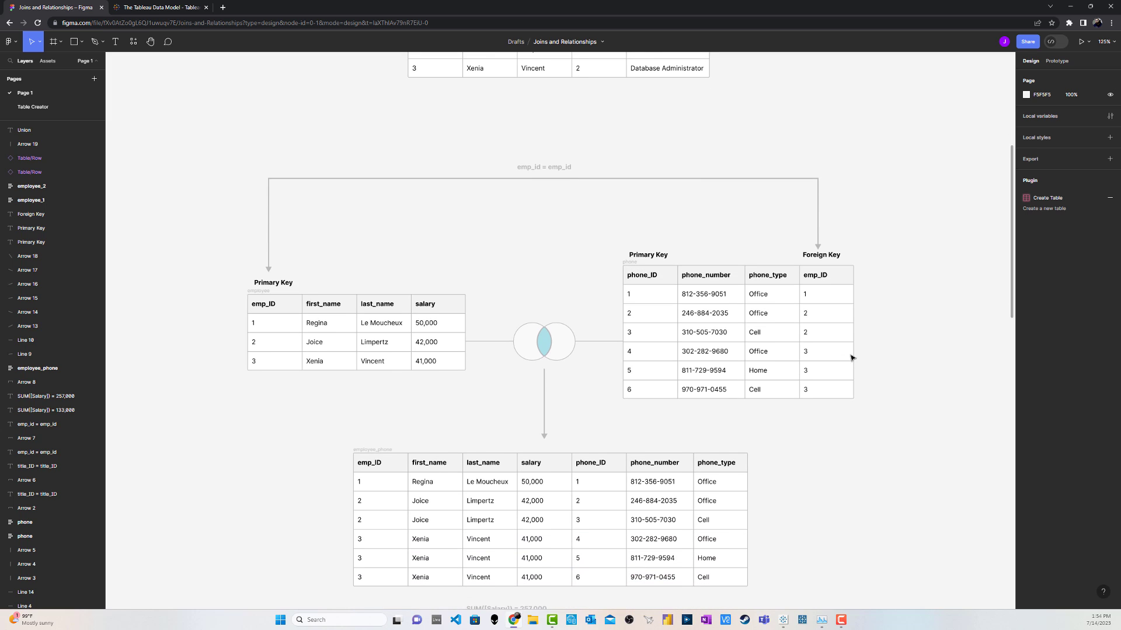
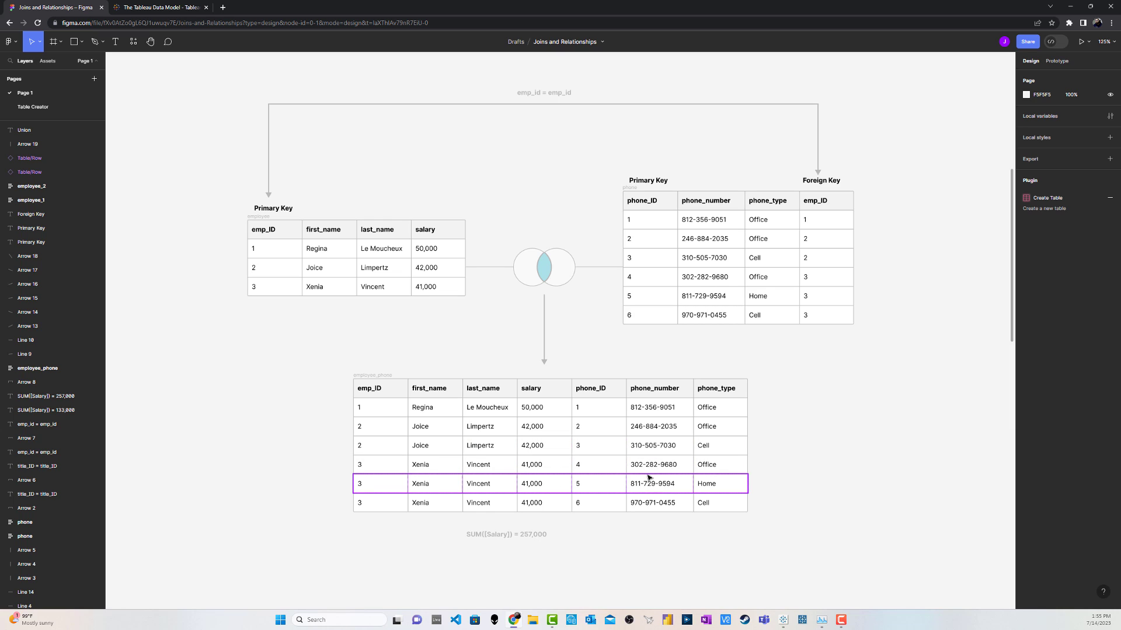
{"action": "scroll", "coordinate": [905, 424], "scroll_direction": "down", "scroll_amount": 1}
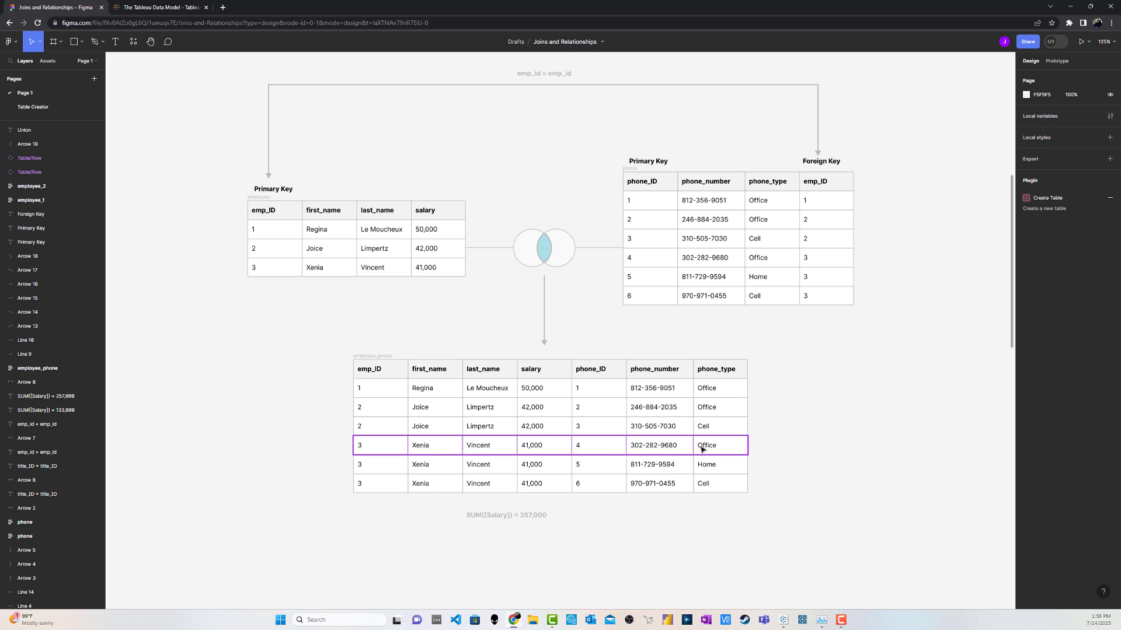
{"action": "left_click", "coordinate": [556, 448]}
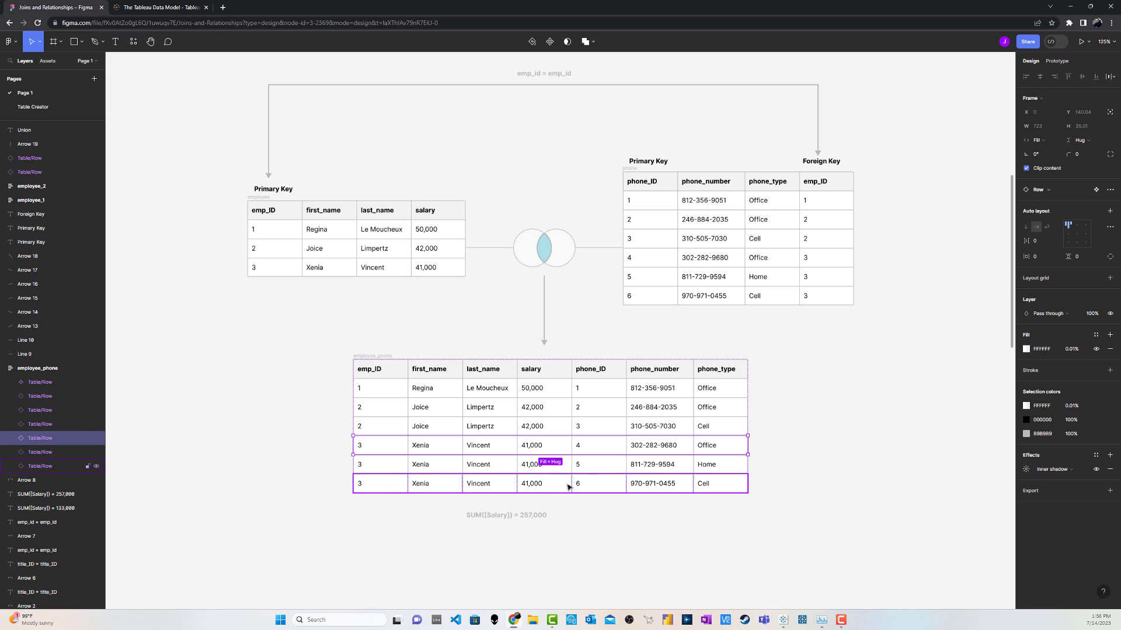
{"action": "left_click", "coordinate": [852, 356]}
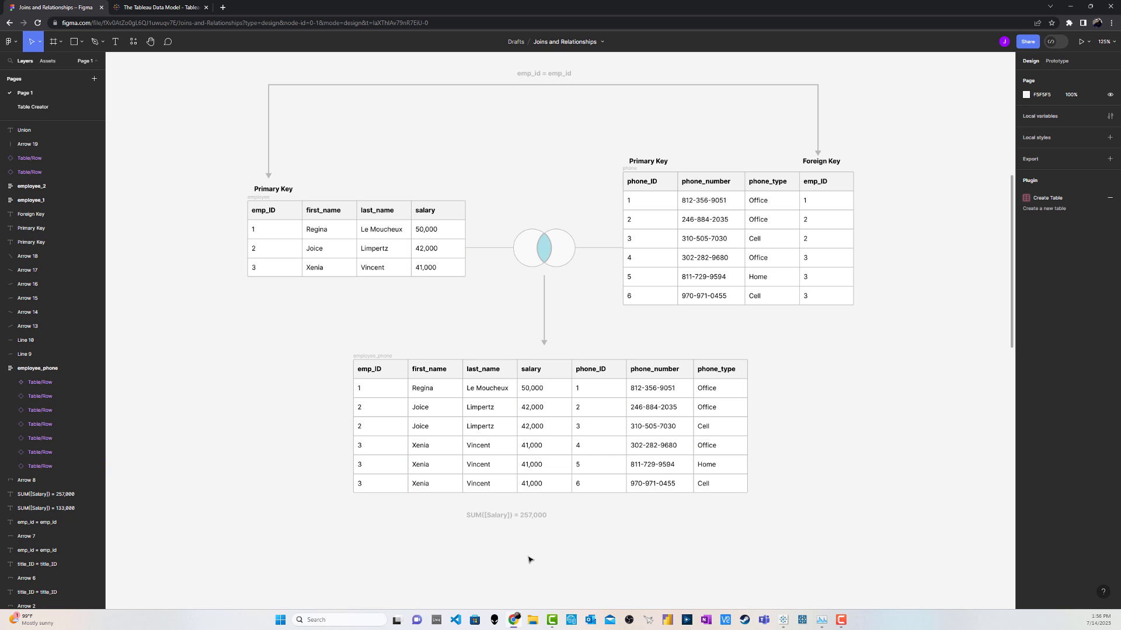
Switch to Tableau and place Emp Id, First Name, Last Name and Phone Number as rows on Sheet 1
{"action": "mouse_move", "coordinate": [782, 623]}
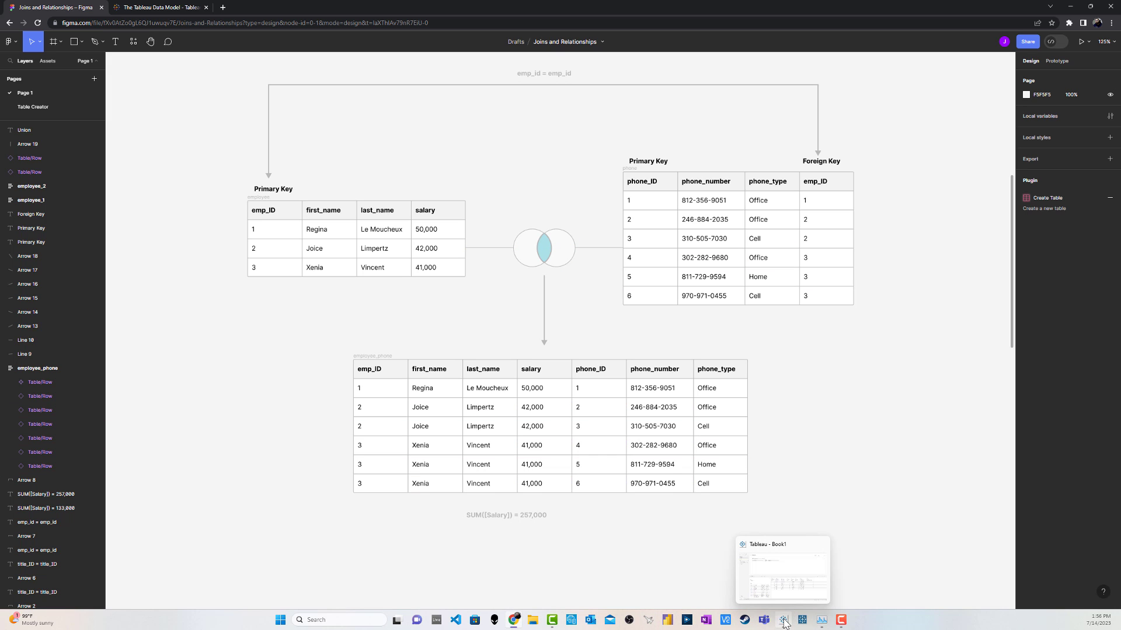
{"action": "left_click", "coordinate": [783, 577]}
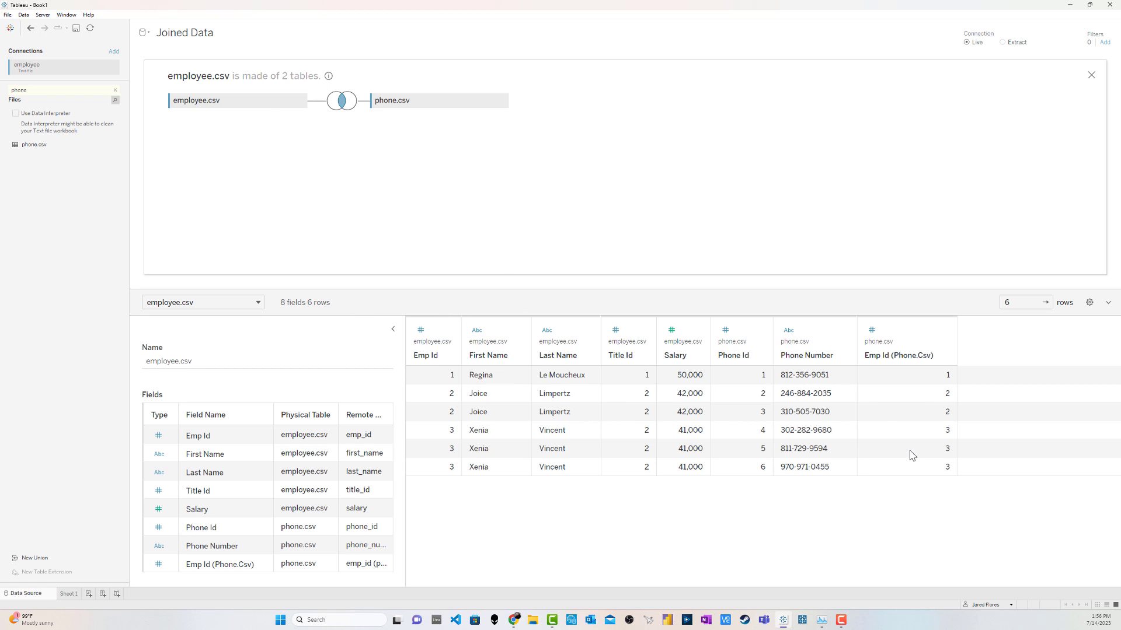
{"action": "left_click", "coordinate": [69, 595]}
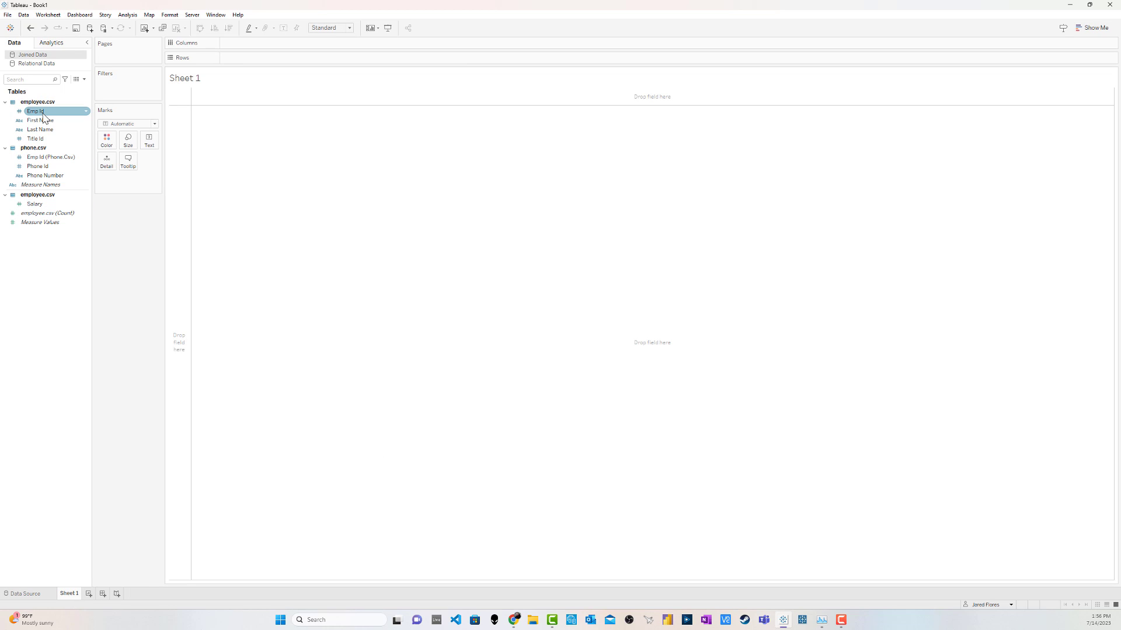
{"action": "left_click_drag", "start_coordinate": [44, 116], "coordinate": [255, 67]}
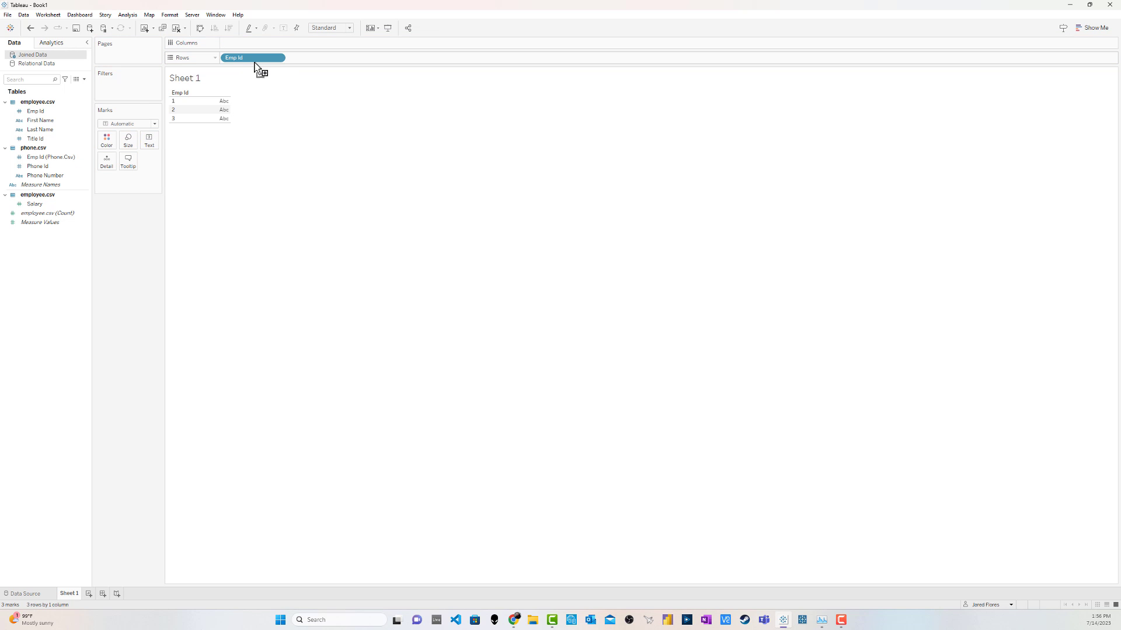
{"action": "left_click_drag", "start_coordinate": [38, 121], "coordinate": [393, 68]}
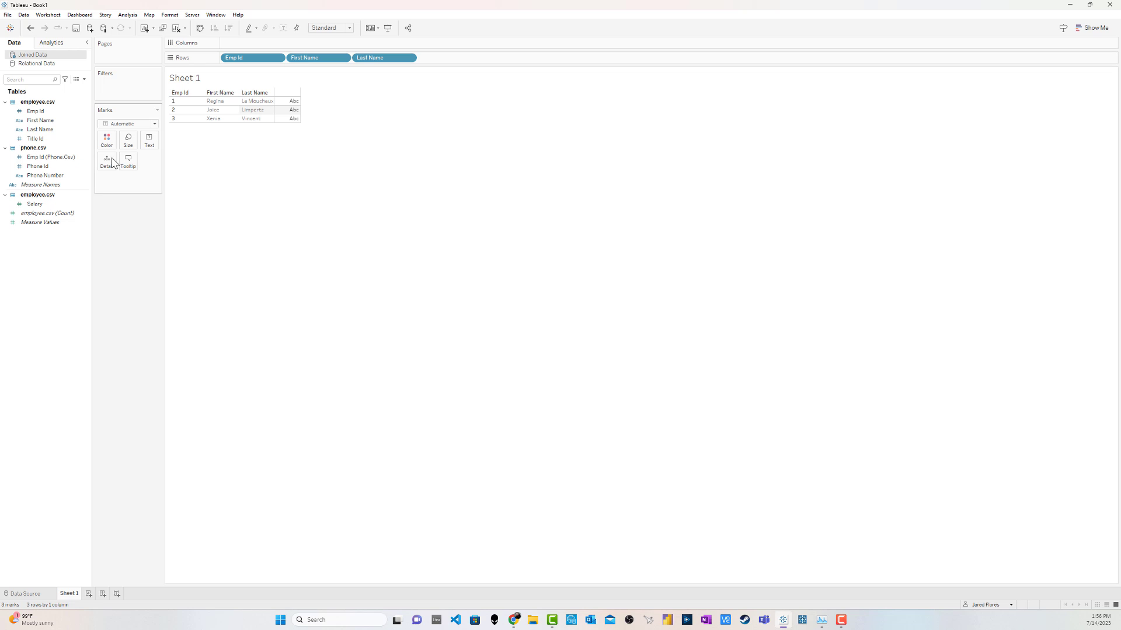
{"action": "left_click", "coordinate": [66, 176]}
{"action": "left_click_drag", "start_coordinate": [69, 182], "coordinate": [470, 66]}
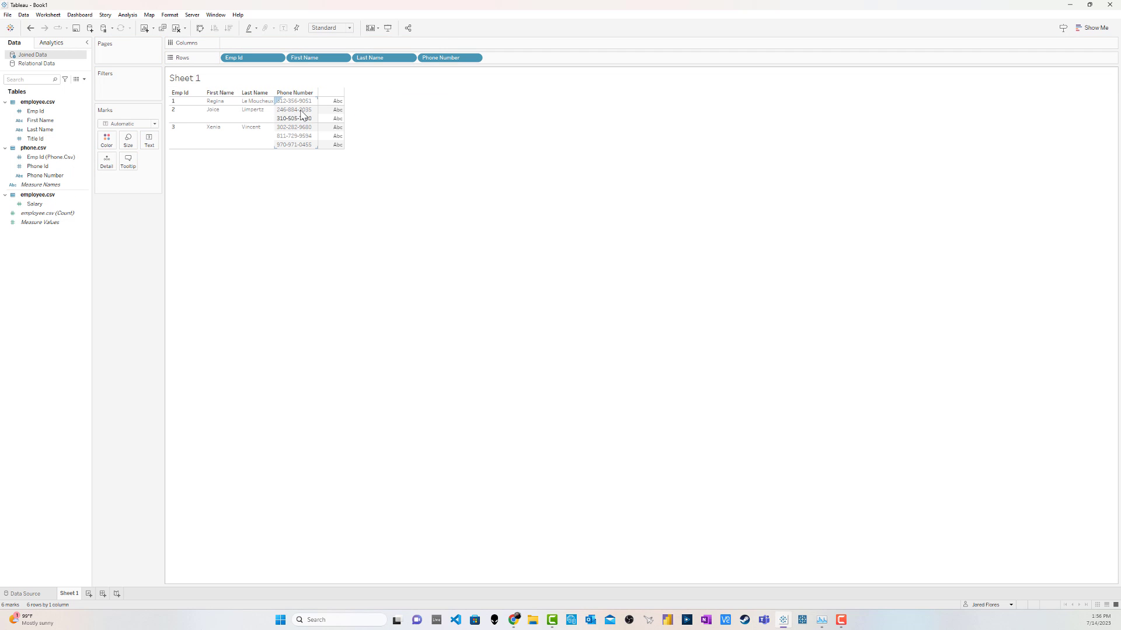
Add Salary as the table's values and show column grand totals
{"action": "left_click", "coordinate": [58, 206]}
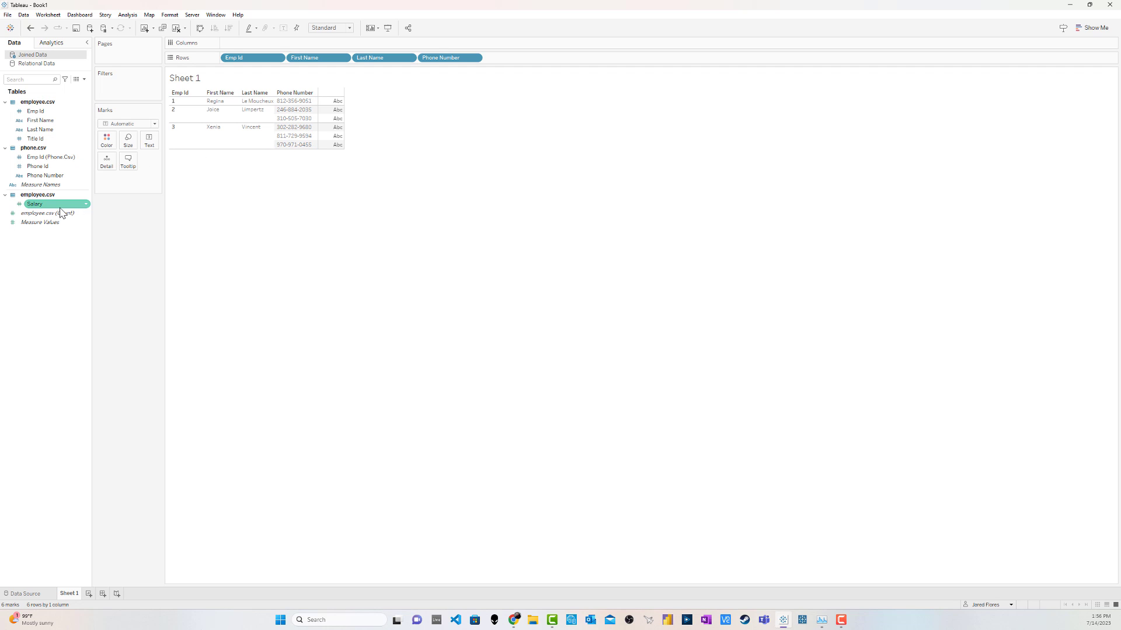
{"action": "left_click_drag", "start_coordinate": [58, 210], "coordinate": [336, 137]}
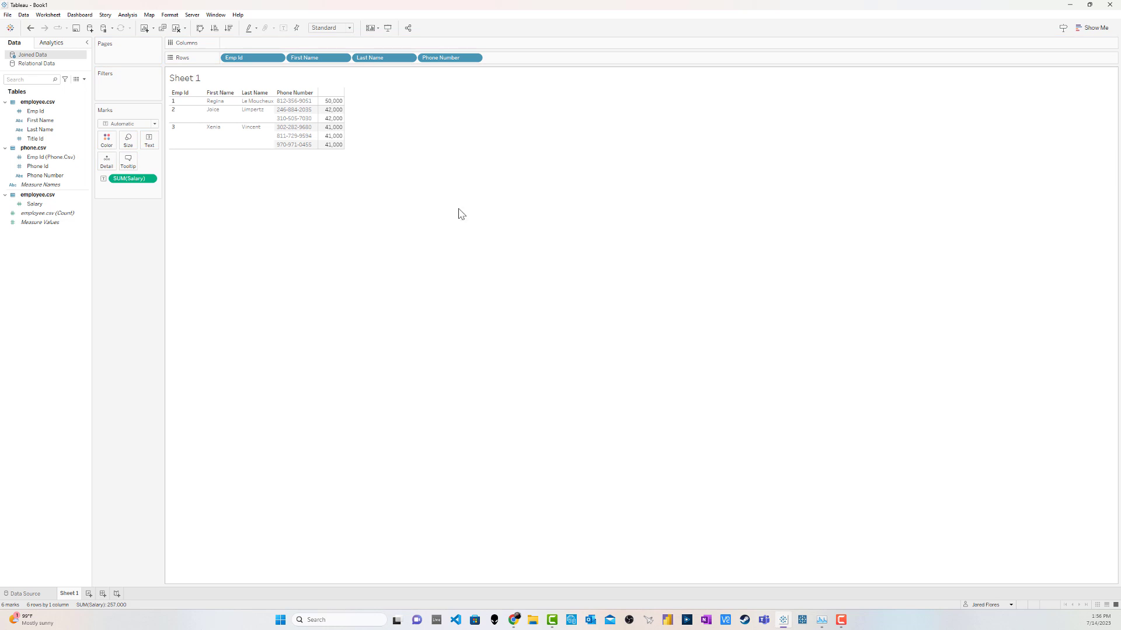
{"action": "left_click", "coordinate": [130, 16]}
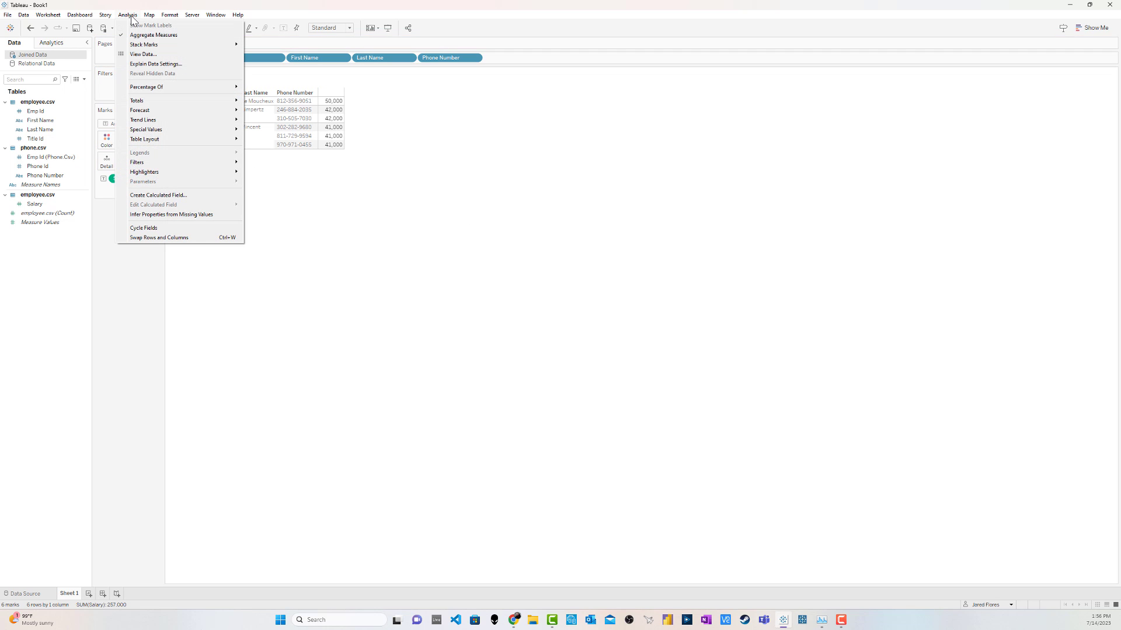
{"action": "mouse_move", "coordinate": [151, 104]}
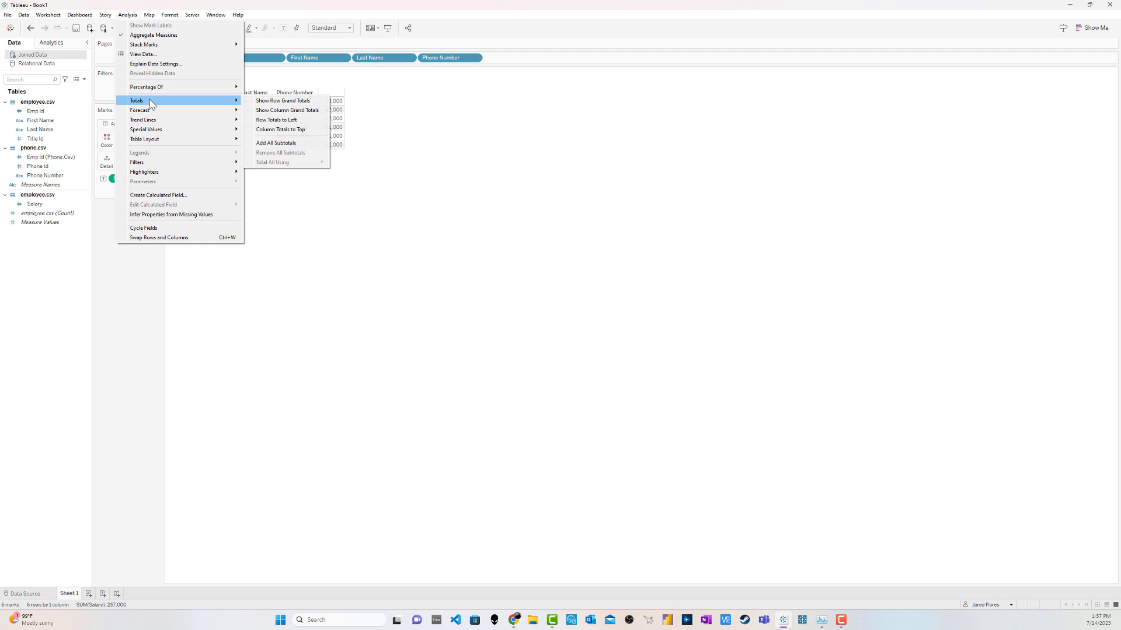
{"action": "left_click", "coordinate": [293, 111]}
{"action": "mouse_move", "coordinate": [332, 158]}
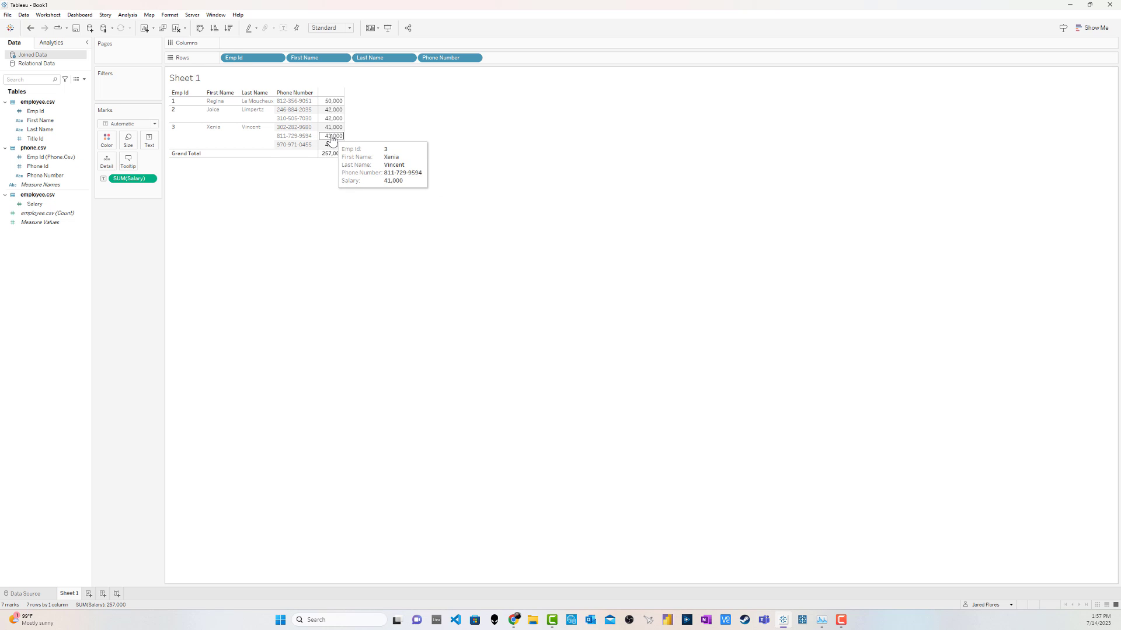
{"action": "mouse_move", "coordinate": [335, 130]}
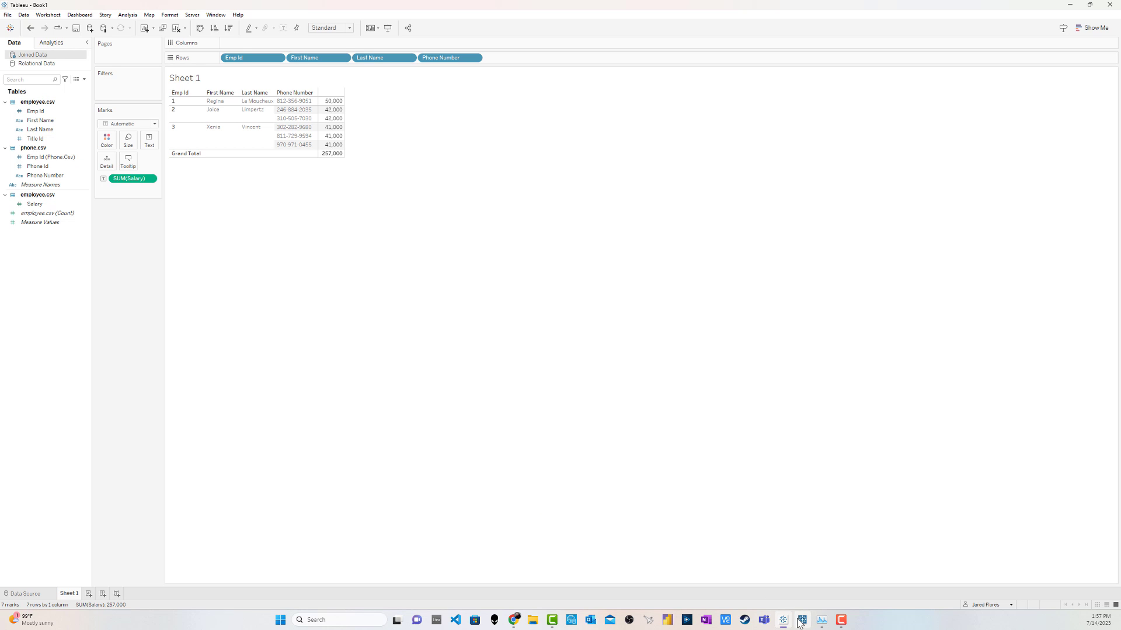
{"action": "mouse_move", "coordinate": [786, 624]}
{"action": "mouse_move", "coordinate": [513, 625]}
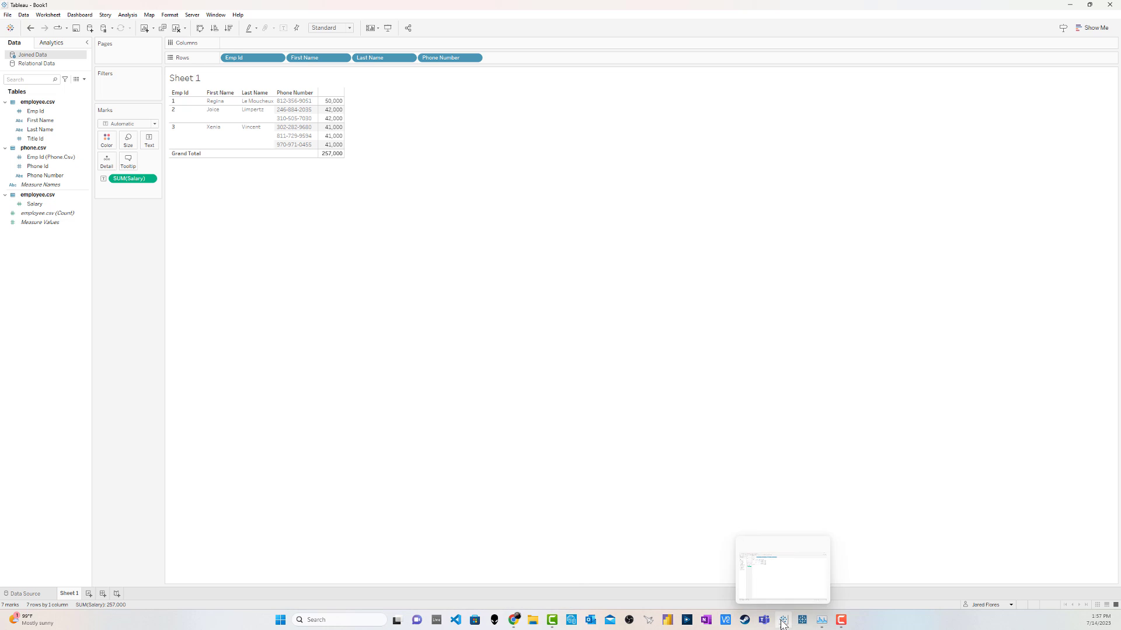
Show the Relational Data source on the data source page and select phone.csv to preview its rows
{"action": "left_click", "coordinate": [32, 594]}
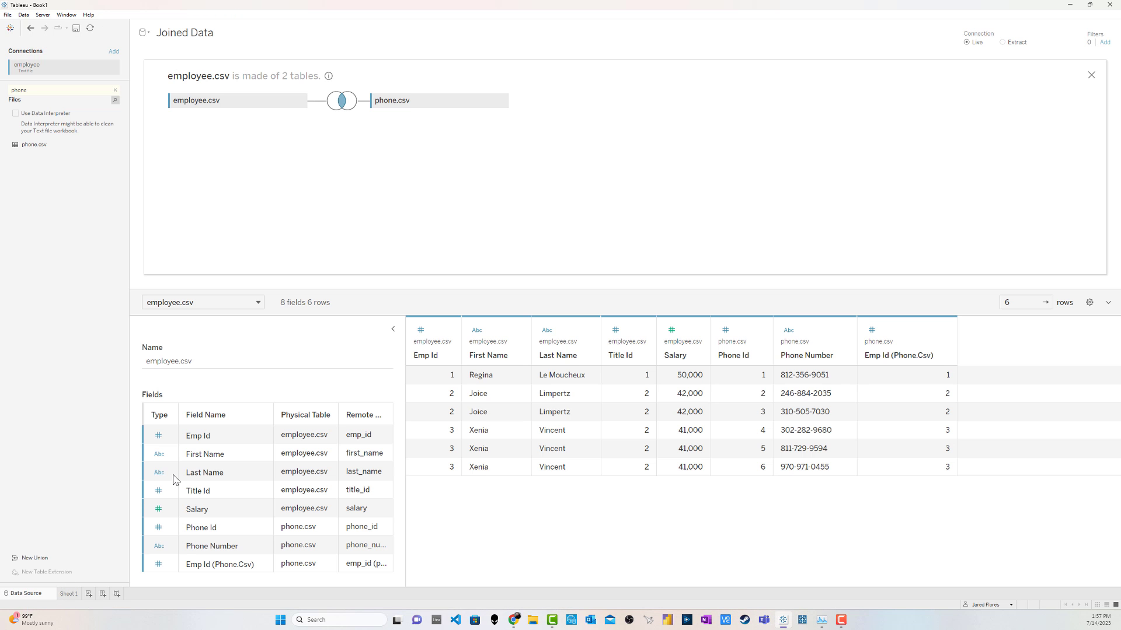
{"action": "left_click", "coordinate": [144, 32]}
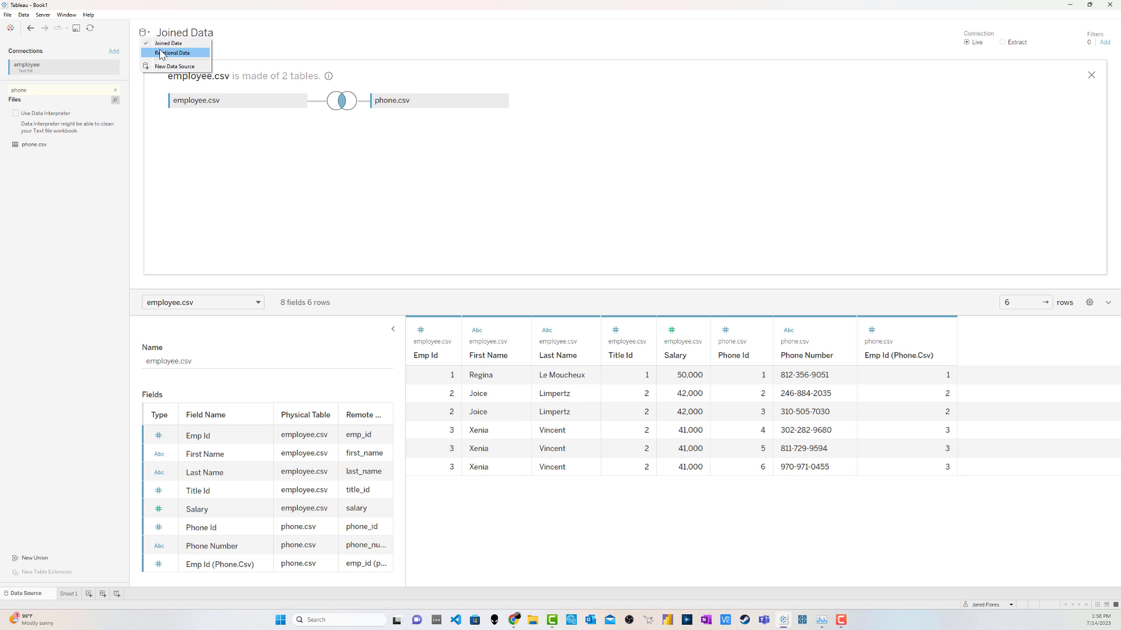
{"action": "left_click", "coordinate": [163, 53]}
{"action": "left_click_drag", "start_coordinate": [350, 91], "coordinate": [374, 91]}
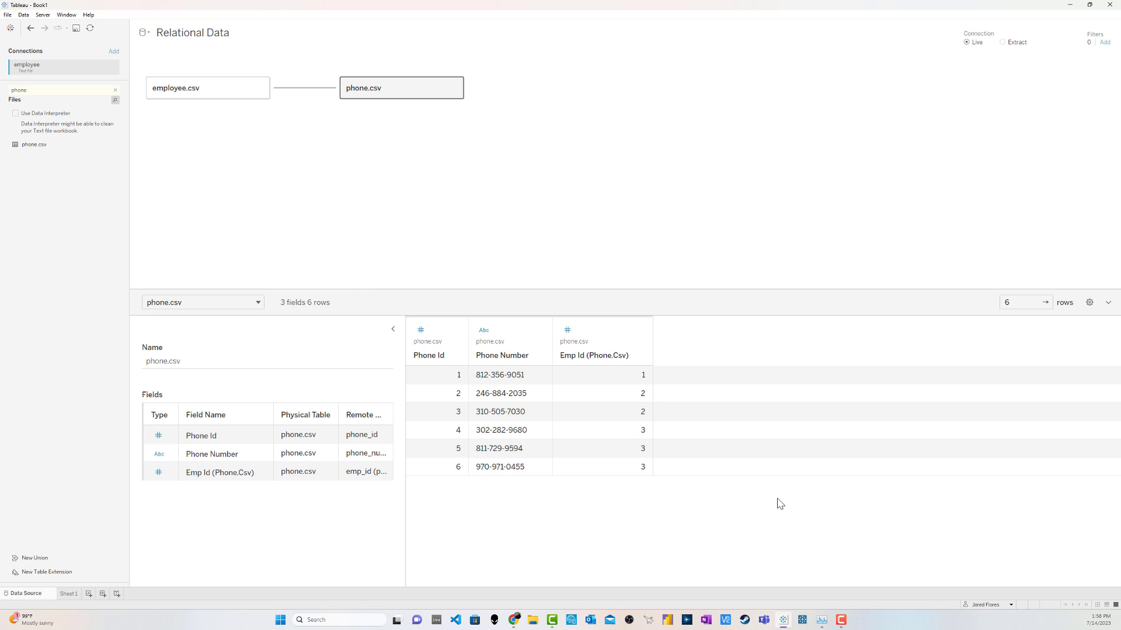
Switch to the Figma diagram and examine the Relationship section linking employee and phone on emp_id
{"action": "mouse_move", "coordinate": [513, 623]}
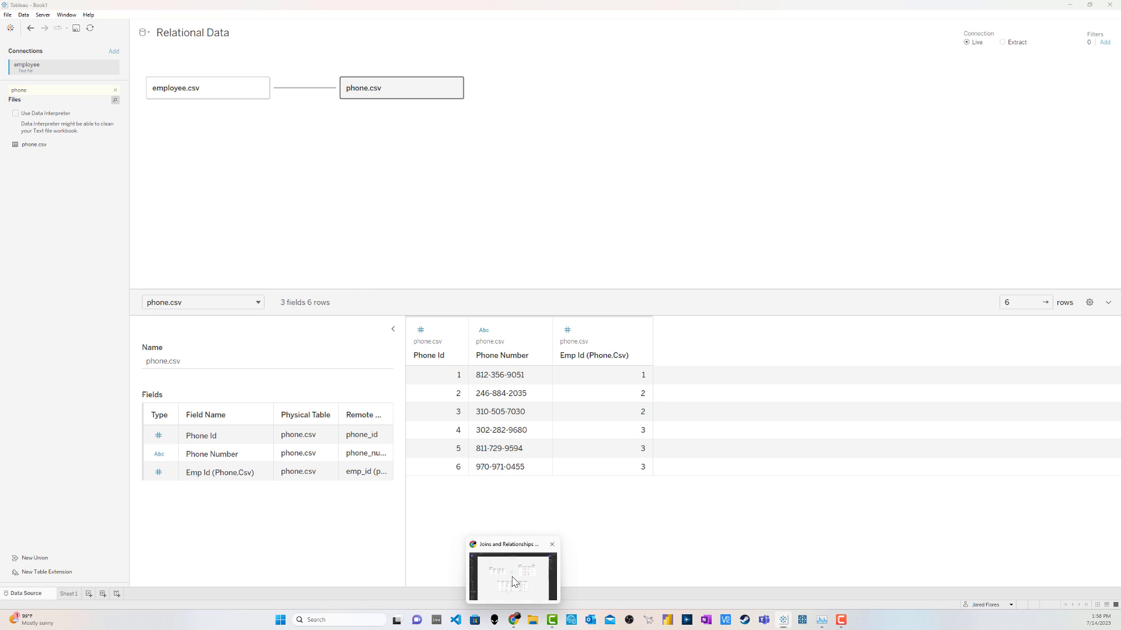
{"action": "left_click", "coordinate": [513, 579]}
{"action": "left_click_drag", "start_coordinate": [1012, 206], "coordinate": [994, 375]}
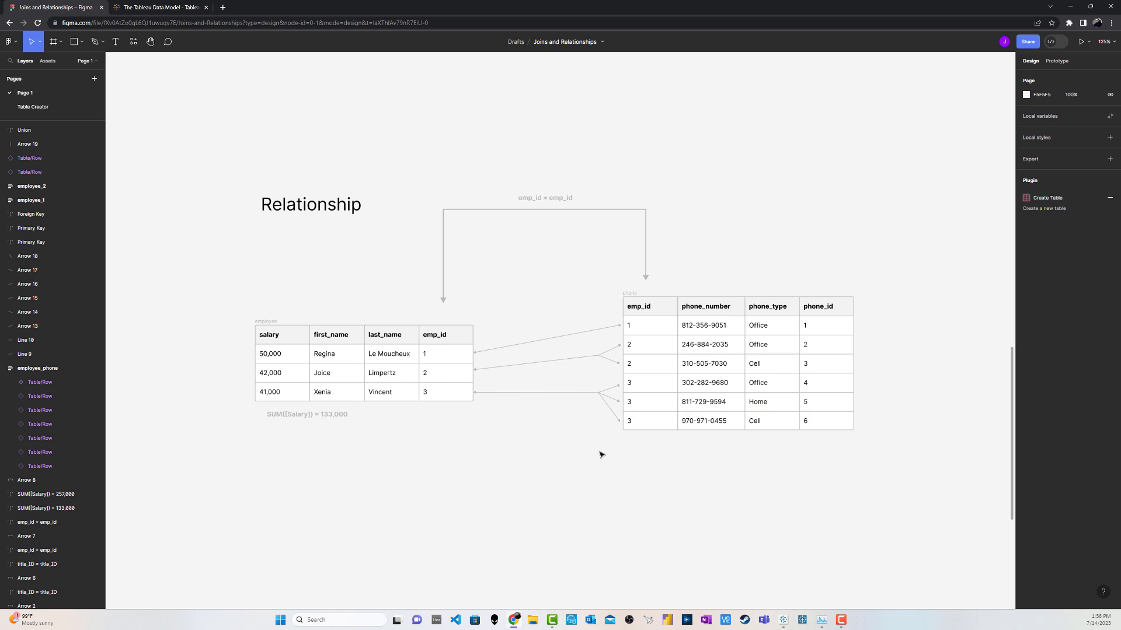
{"action": "scroll", "coordinate": [595, 460], "scroll_direction": "down", "scroll_amount": 2}
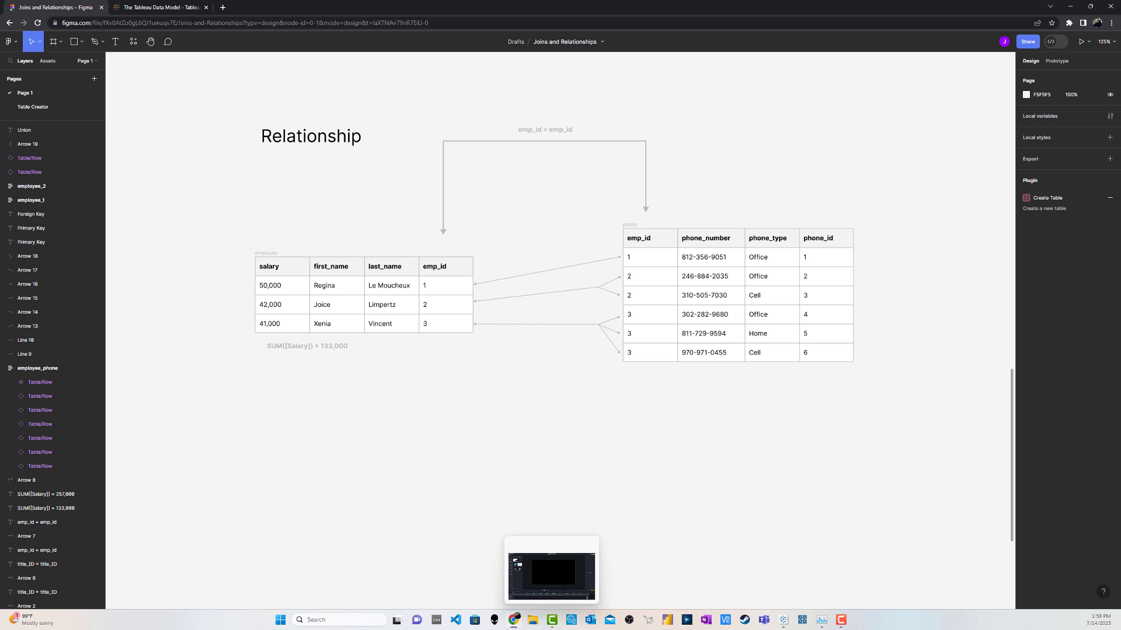
Switch to Tableau and create a new worksheet with Emp Id, First Name, Last Name and Phone Number from Relational Data as rows
{"action": "mouse_move", "coordinate": [783, 625]}
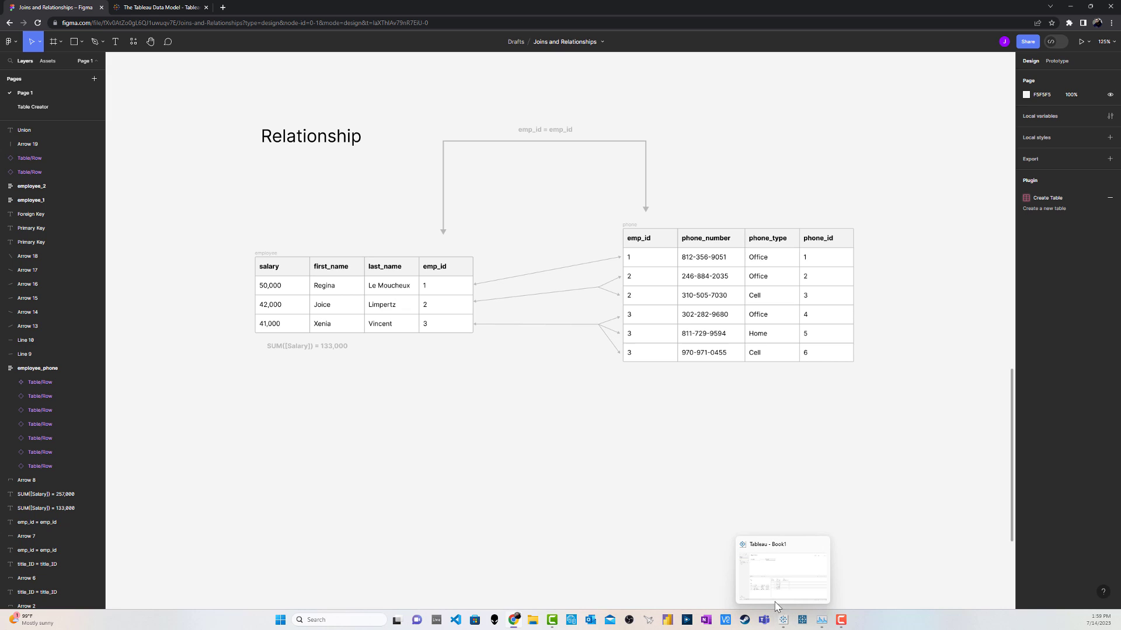
{"action": "left_click", "coordinate": [776, 601]}
{"action": "left_click", "coordinate": [88, 594]}
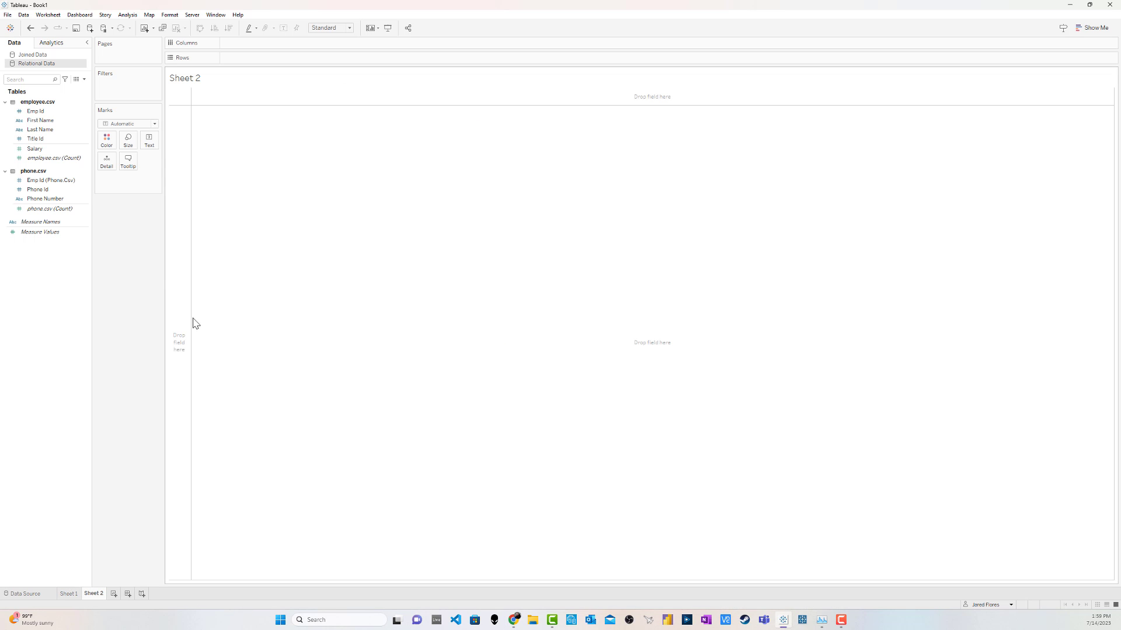
{"action": "left_click_drag", "start_coordinate": [36, 110], "coordinate": [249, 68]}
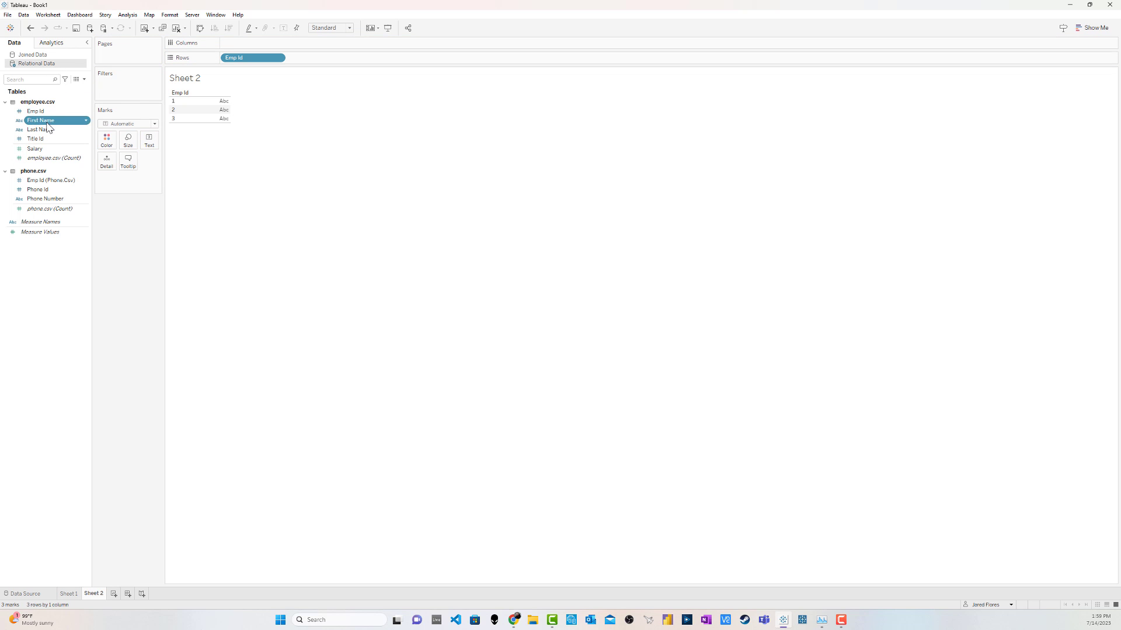
{"action": "left_click_drag", "start_coordinate": [41, 121], "coordinate": [321, 61]}
{"action": "left_click_drag", "start_coordinate": [40, 129], "coordinate": [416, 62]}
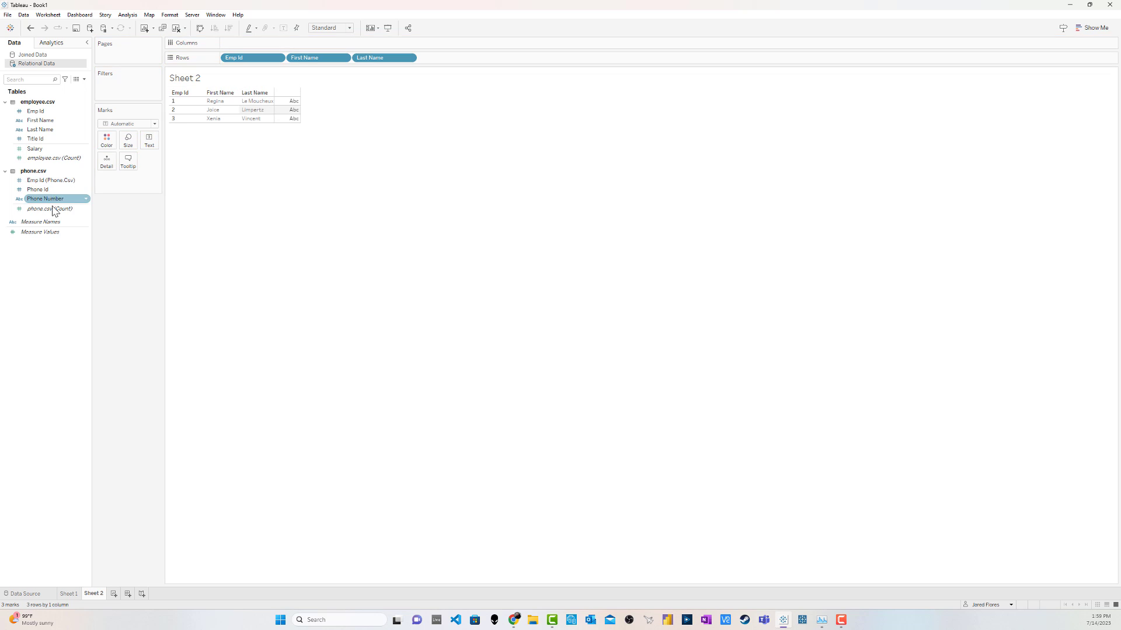
{"action": "left_click_drag", "start_coordinate": [46, 198], "coordinate": [465, 70]}
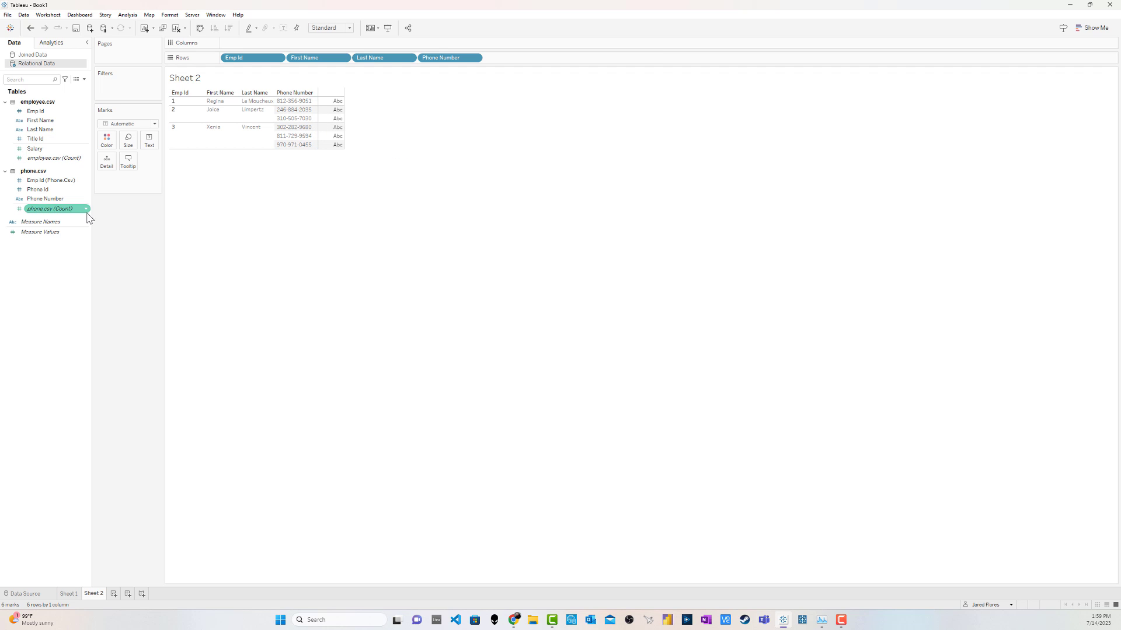
Add Salary as the values of the Sheet 2 table and show column grand totals
{"action": "left_click_drag", "start_coordinate": [50, 150], "coordinate": [334, 139]}
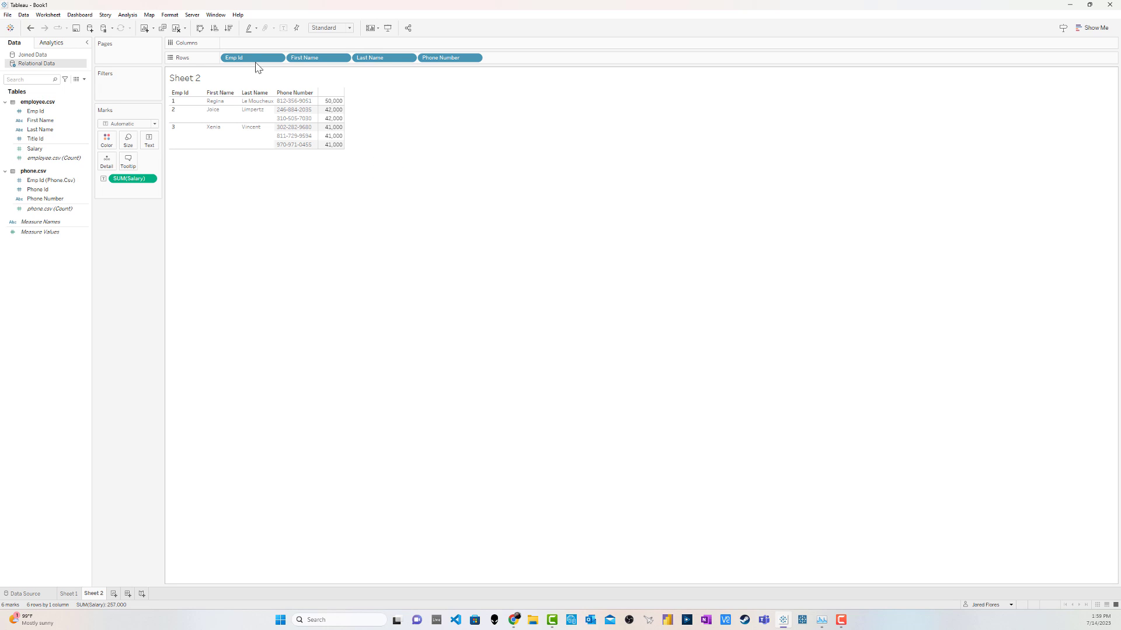
{"action": "left_click", "coordinate": [128, 15]}
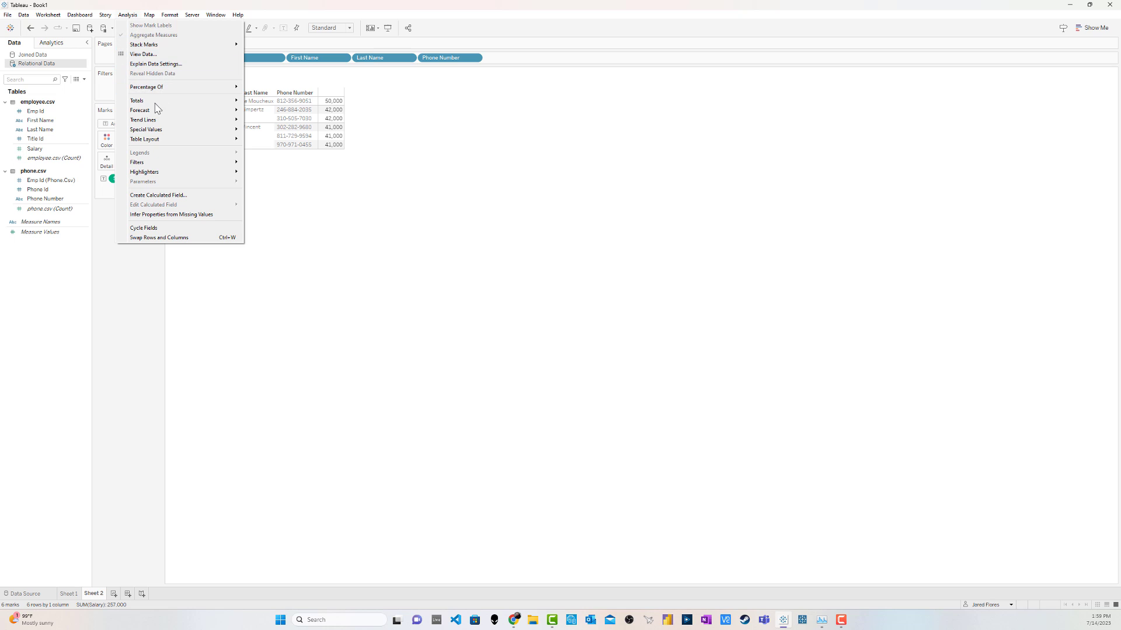
{"action": "mouse_move", "coordinate": [156, 103]}
{"action": "left_click", "coordinate": [292, 112]}
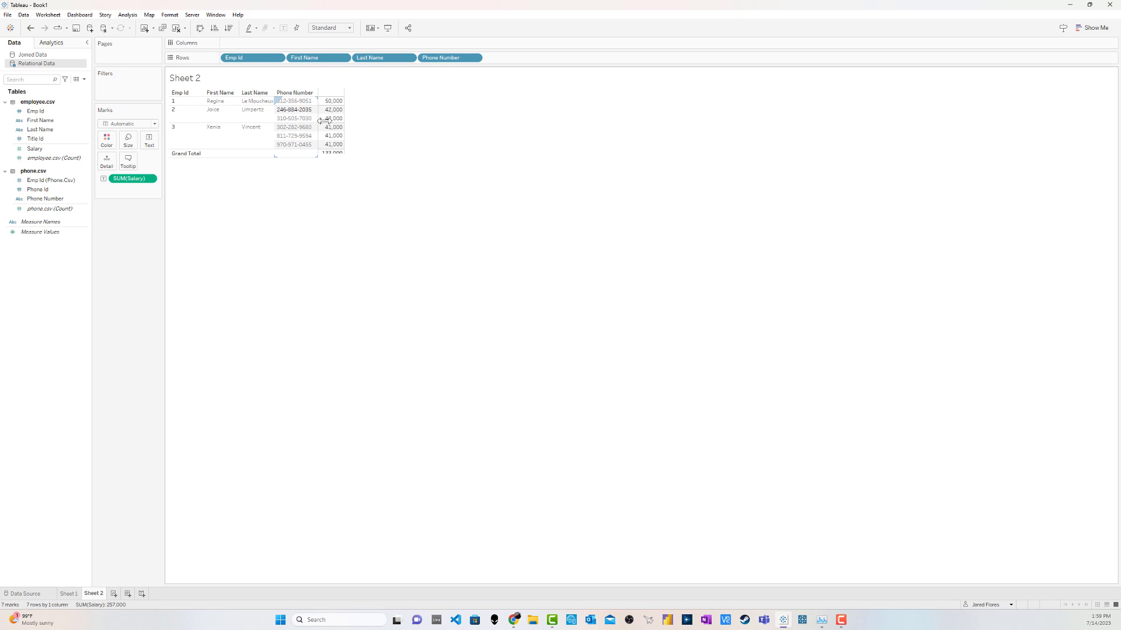
{"action": "mouse_move", "coordinate": [343, 162]}
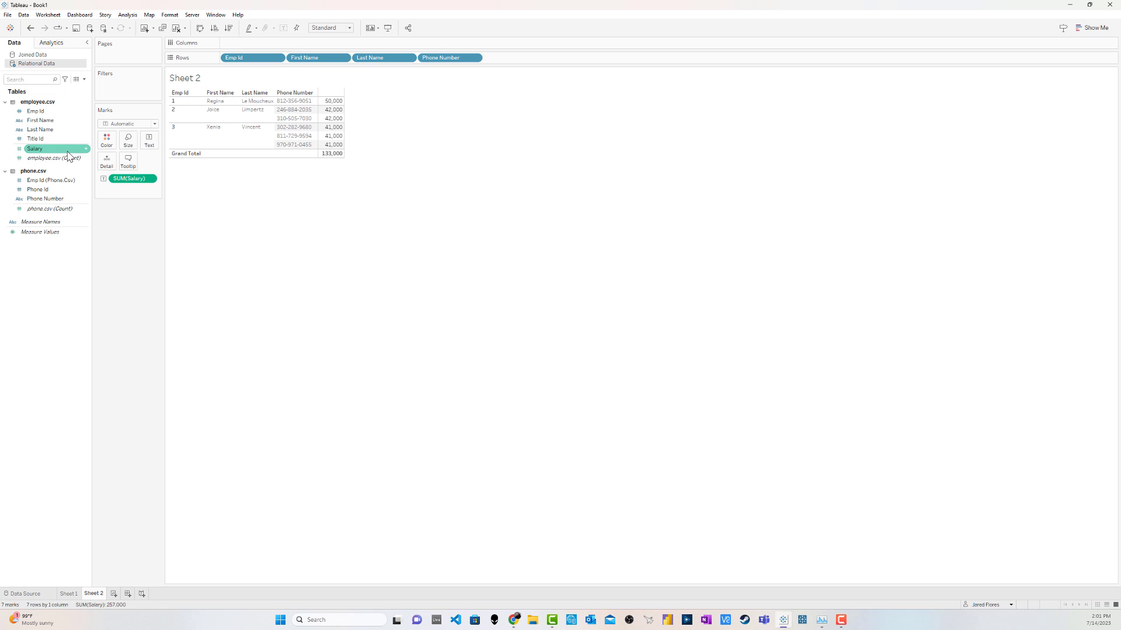
{"action": "mouse_move", "coordinate": [339, 133]}
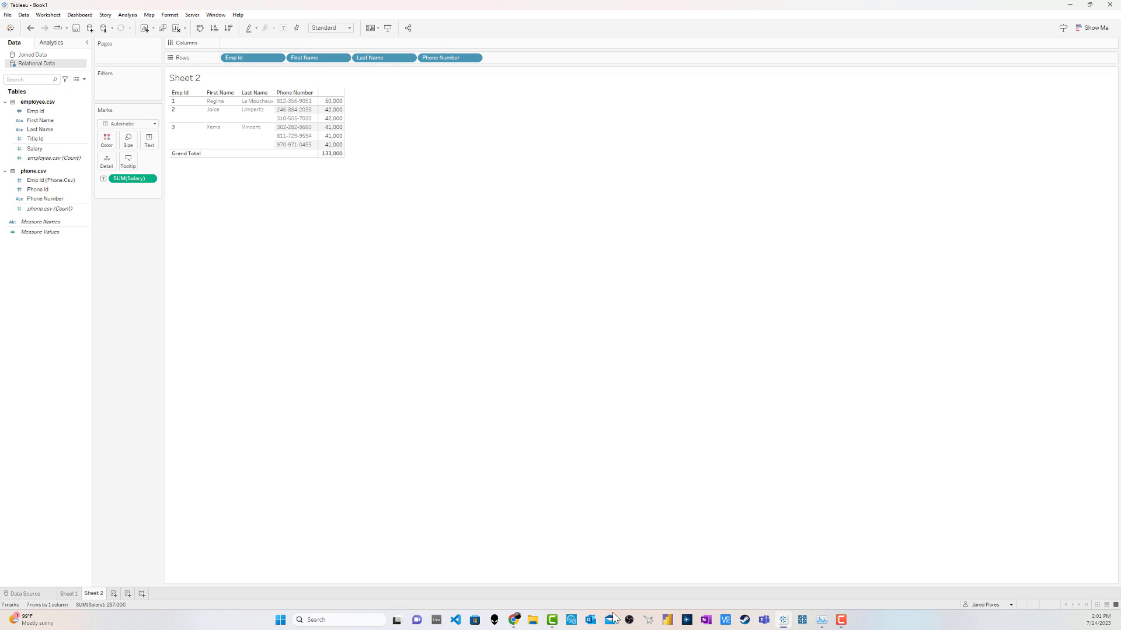
Switch to the Figma diagram and compare the employee salaries with the salary sum under the Relationship section's employee table
{"action": "left_click", "coordinate": [514, 624]}
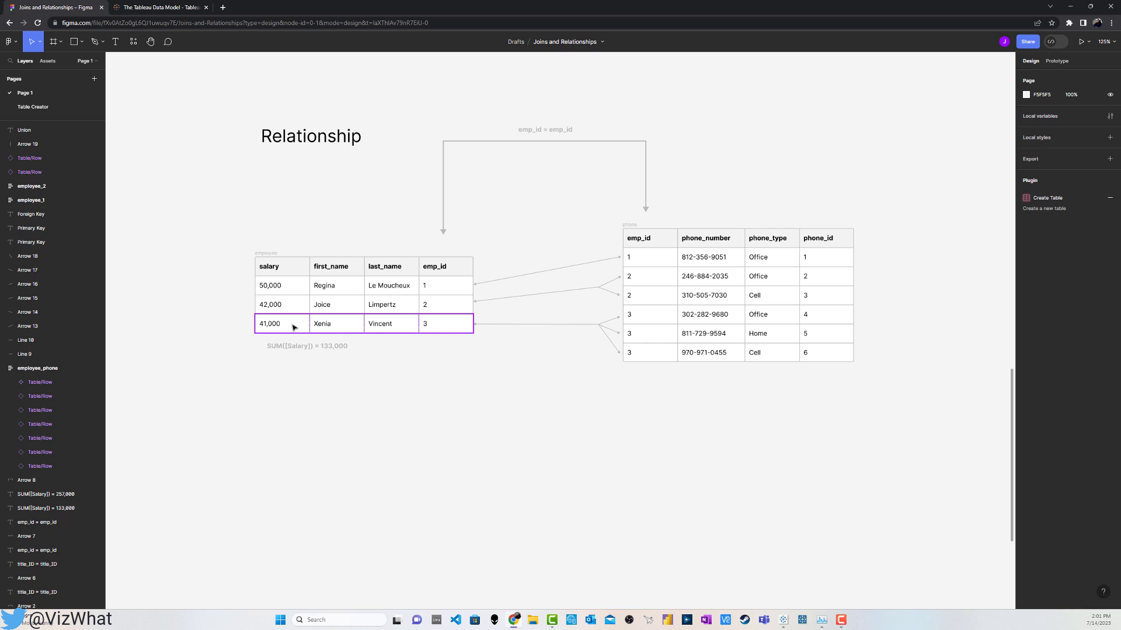
{"action": "scroll", "coordinate": [689, 438], "scroll_direction": "down", "scroll_amount": 1}
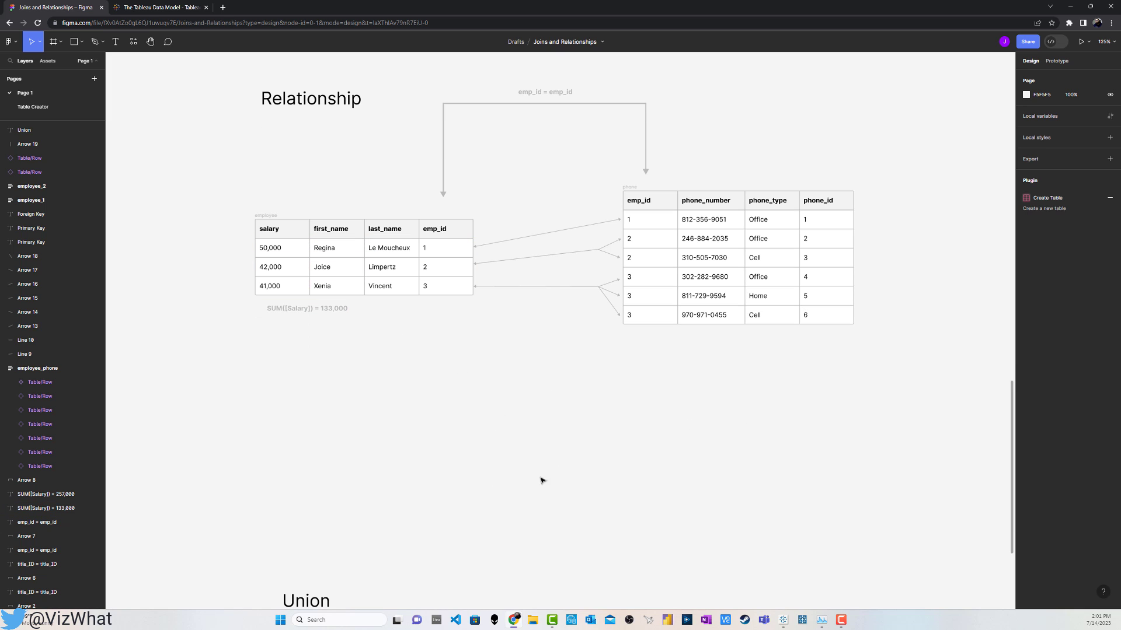
{"action": "scroll", "coordinate": [511, 369], "scroll_direction": "up", "scroll_amount": 1}
{"action": "scroll", "coordinate": [510, 372], "scroll_direction": "up", "scroll_amount": 1}
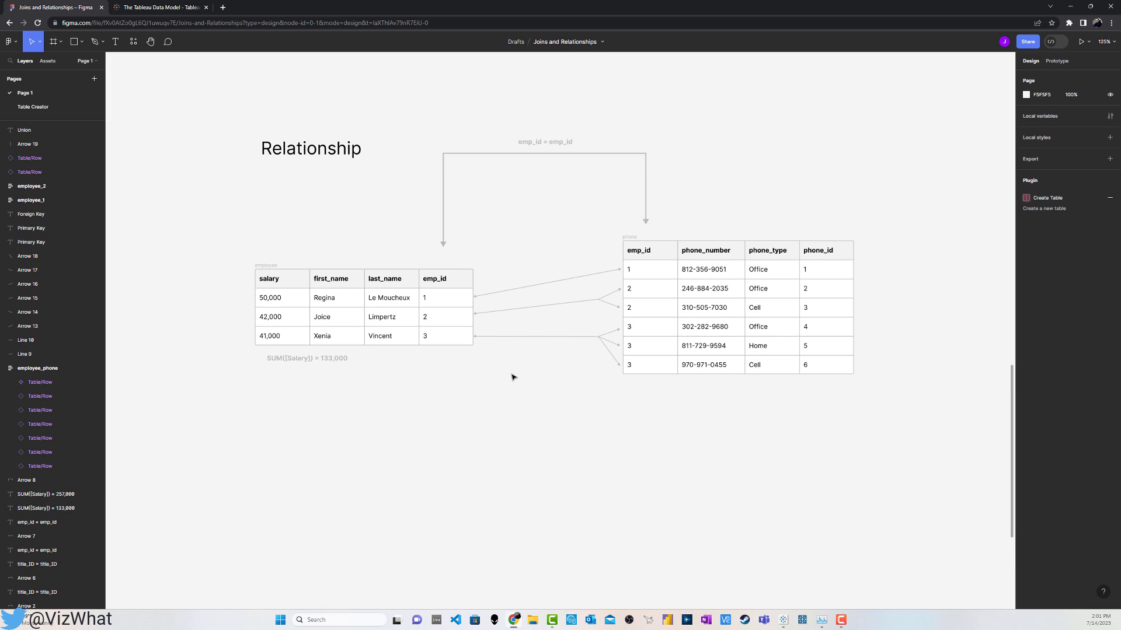